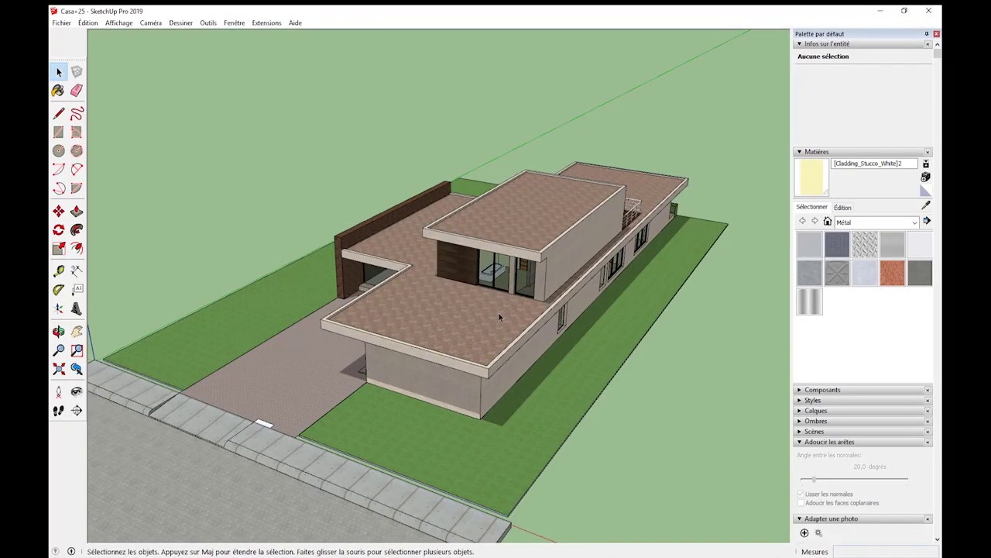
Orbit the SketchUp house model to view its flat roof from above
middle_click_drag(508, 347, 542, 290)
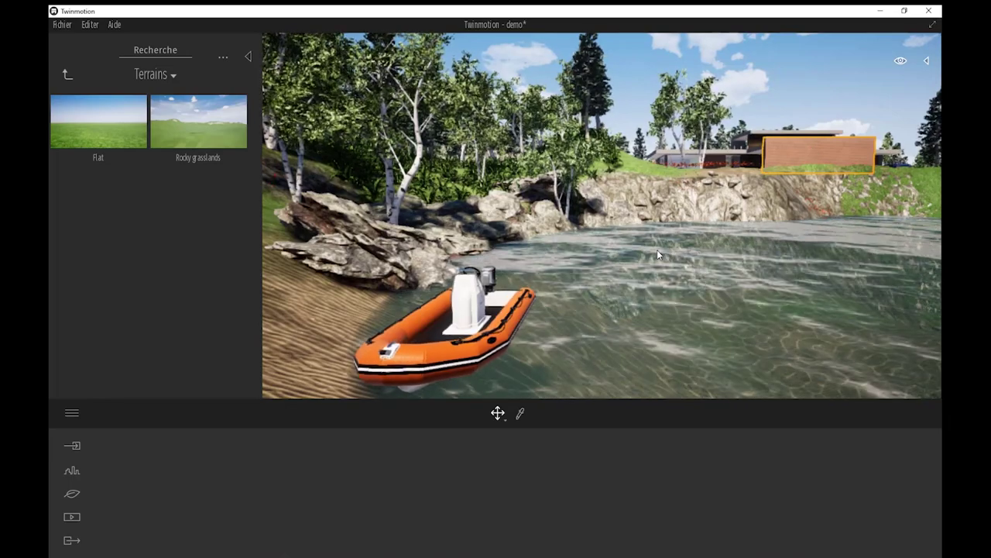
Deselect the terrain, hide the library panel, and frame the boat facing the house across the lake
left_click(650, 200)
left_click(635, 90)
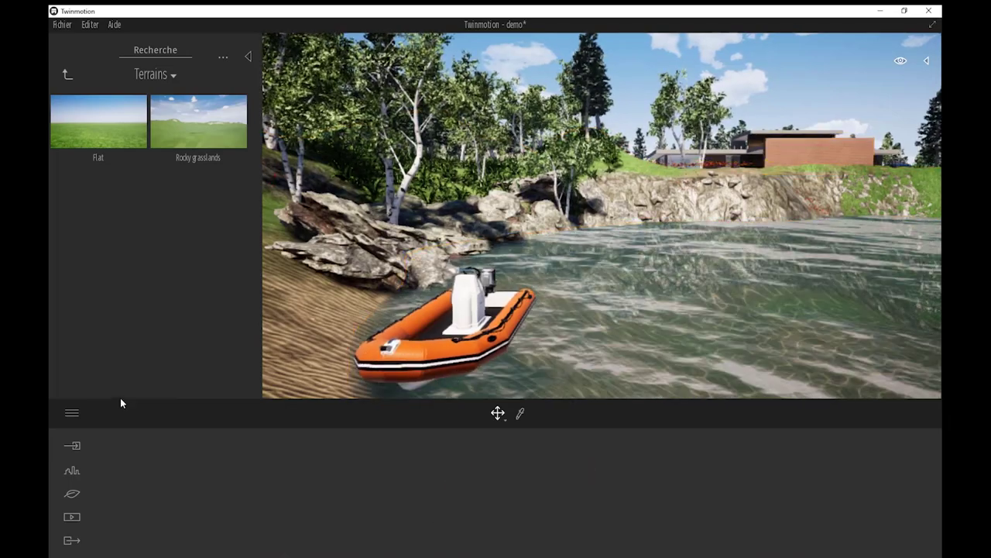
scroll(543, 253, "up", 3)
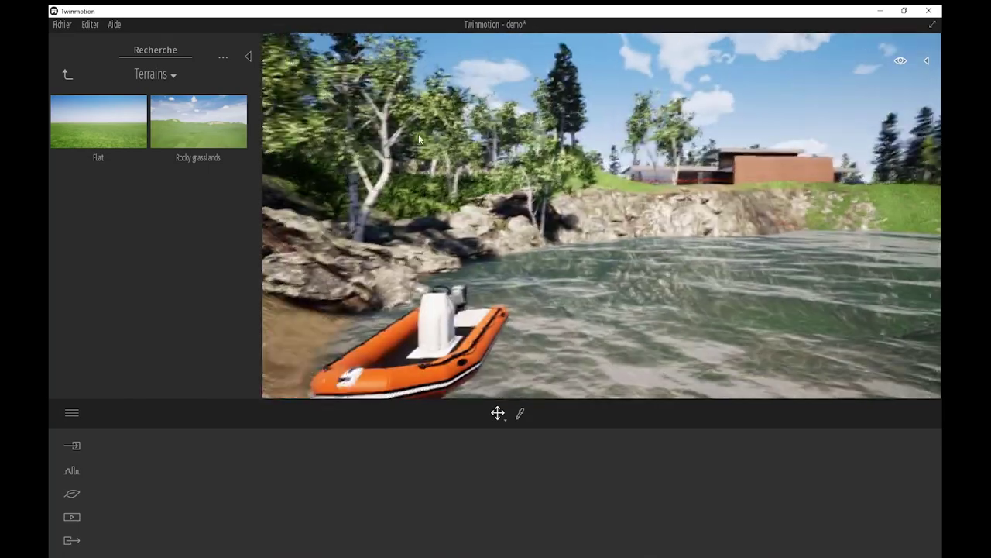
left_click(248, 57)
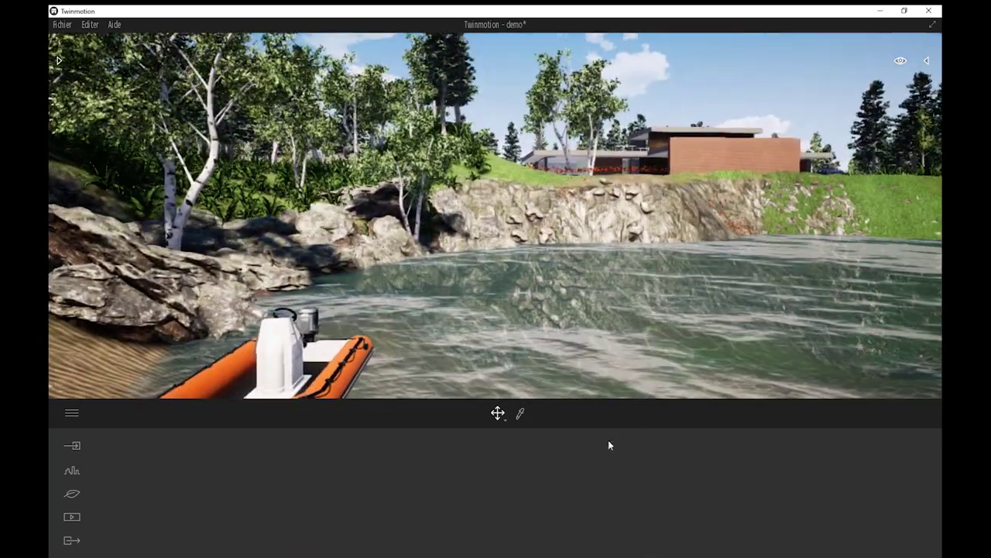
scroll(523, 324, "down", 3)
scroll(524, 323, "up", 3)
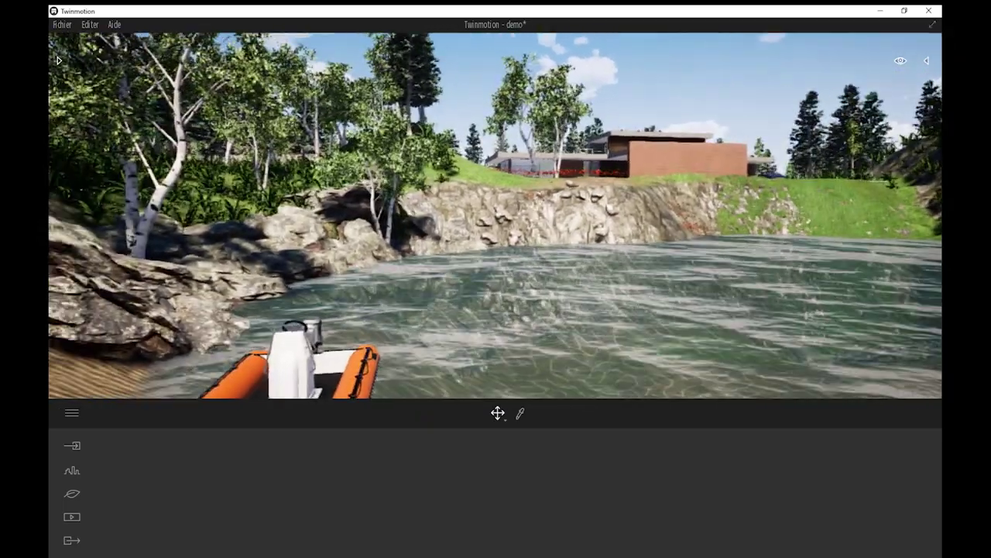
right_click_drag(256, 387, 234, 393)
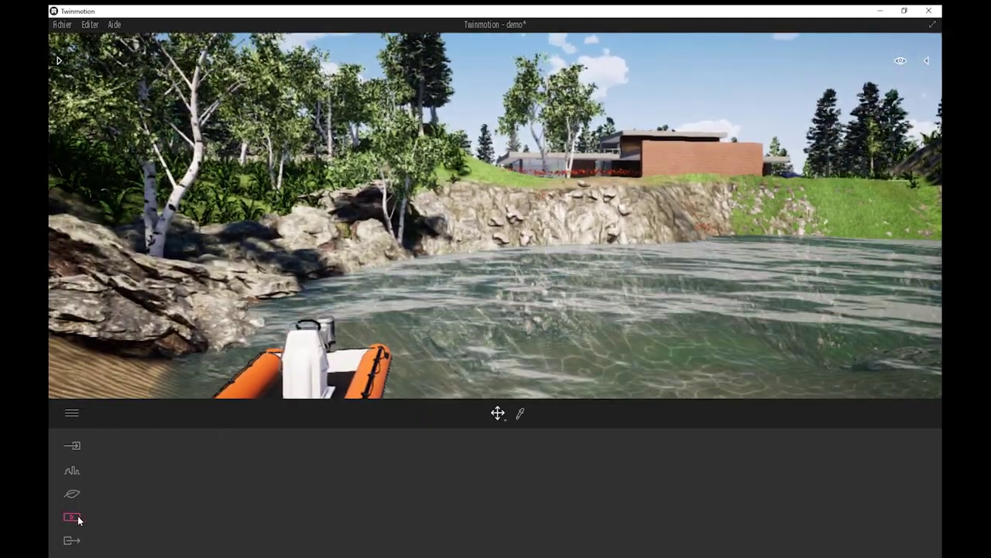
Create Clip 01 from the boat-and-house view via Média > Vidéo > Créer
left_click(78, 517)
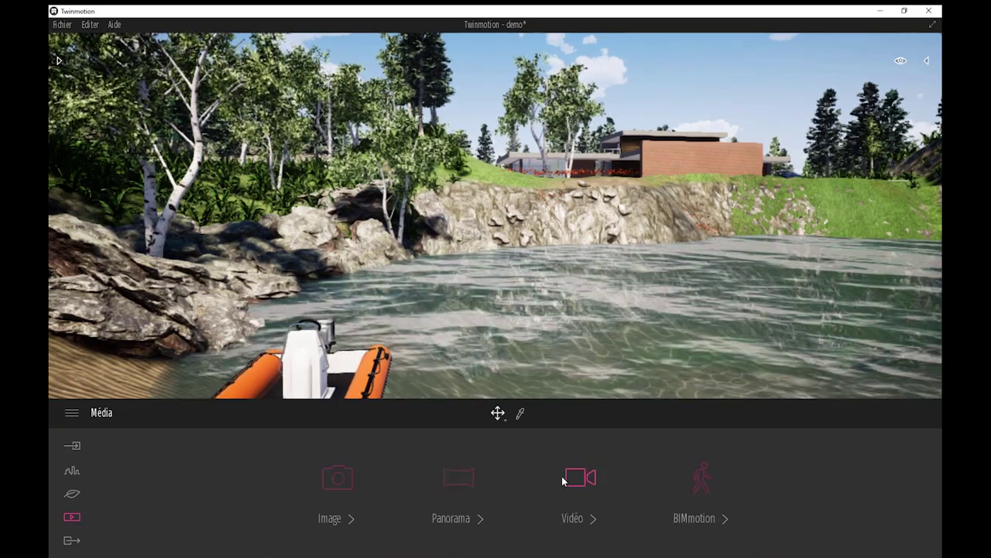
left_click(582, 475)
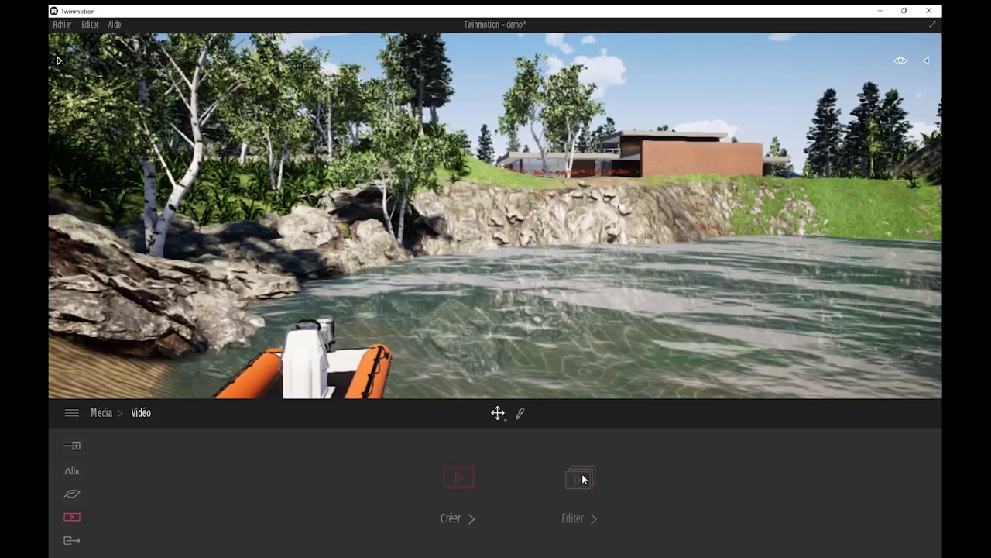
left_click(465, 478)
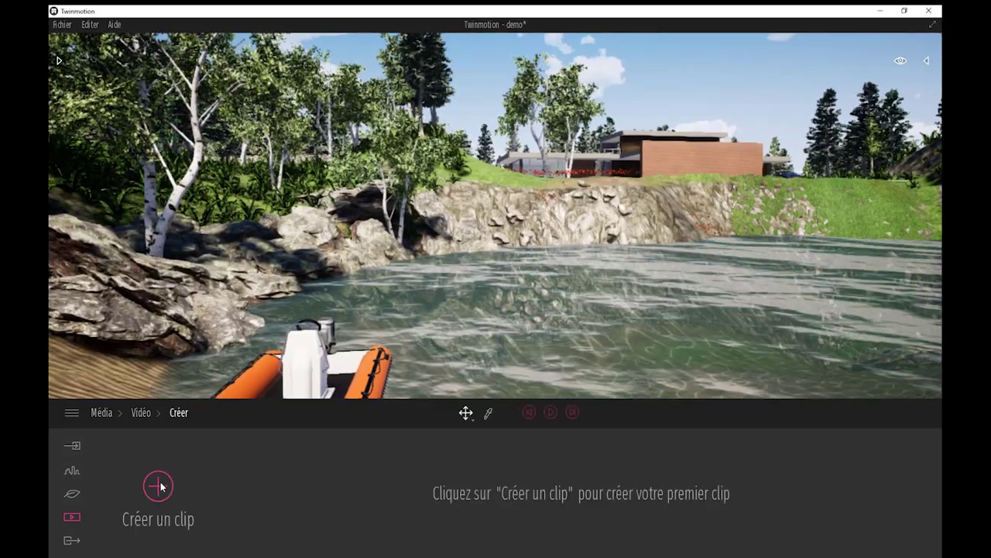
left_click(159, 481)
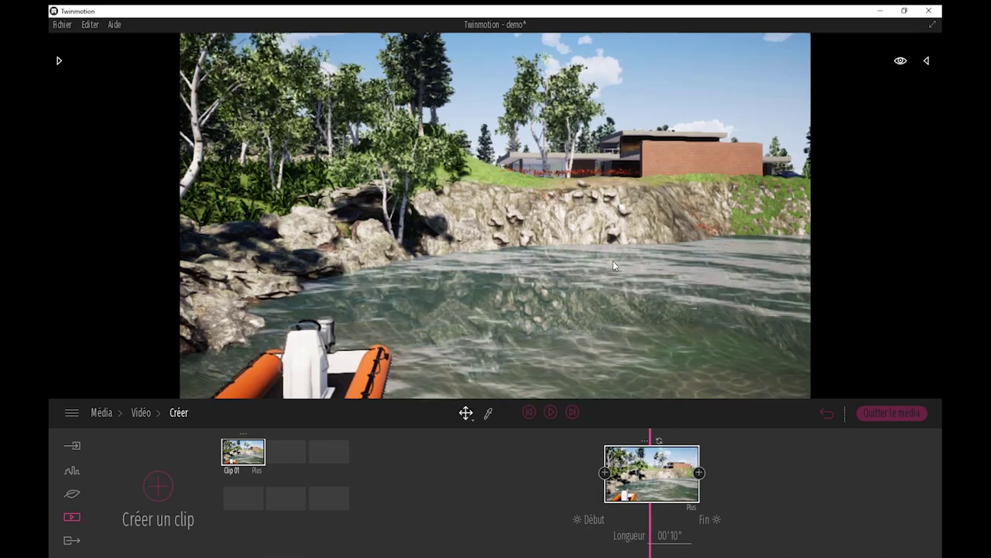
Reframe the camera on the boat on the lake and update the first keyframe to that view
mouse_move(613, 260)
right_mouse_down()
mouse_move(619, 266)
mouse_move(589, 266)
right_mouse_up()
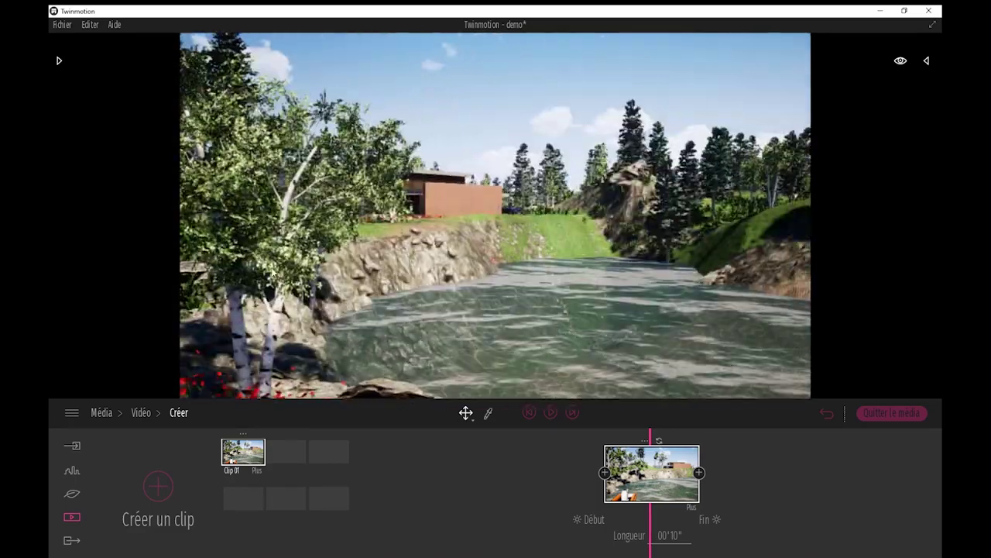
right_click_drag(589, 267, 149, 303)
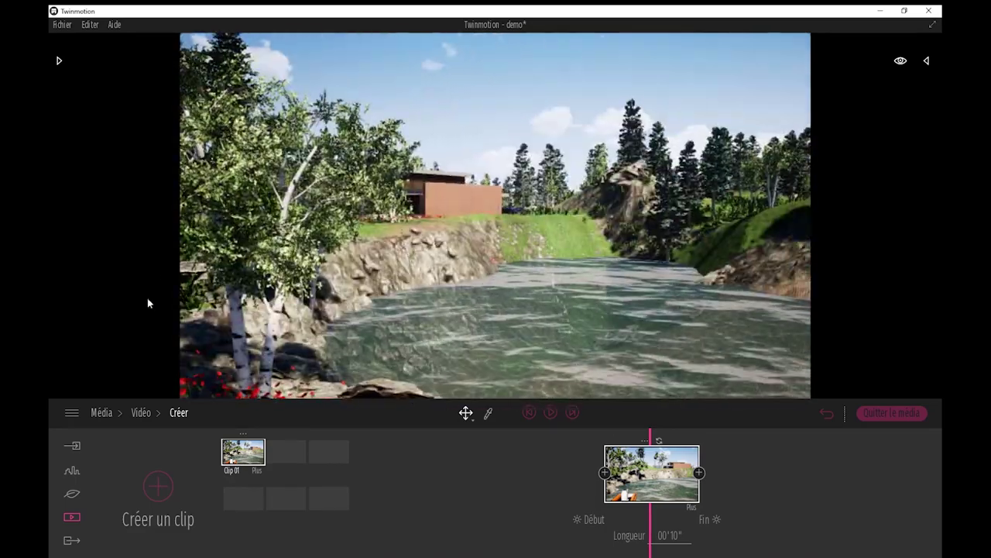
left_click(658, 442)
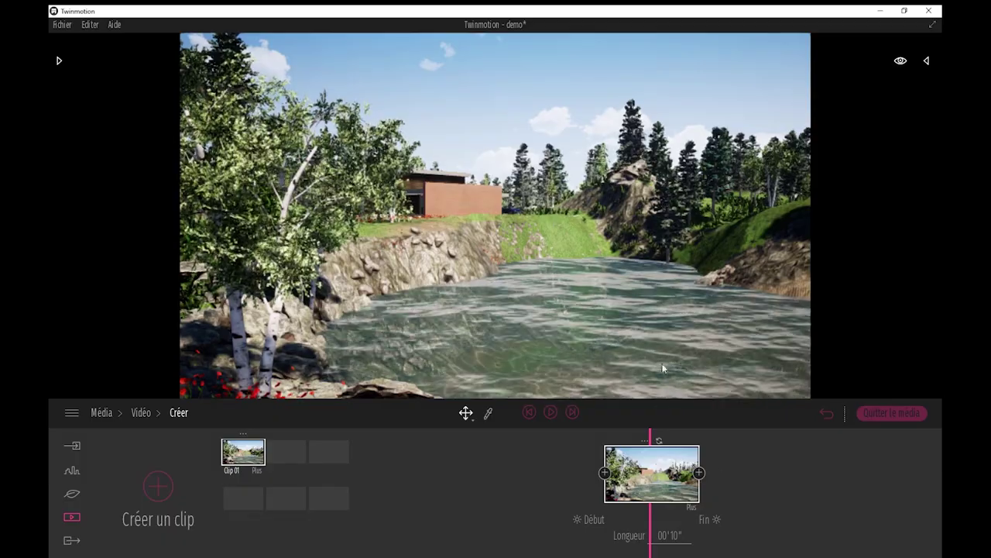
right_click_drag(626, 339, 434, 333)
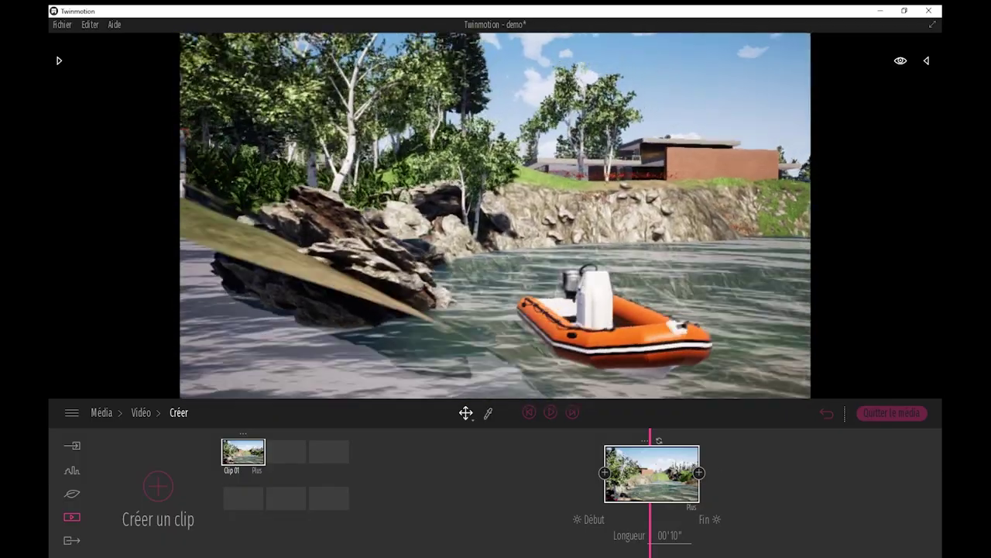
key("Up")
key("Right")
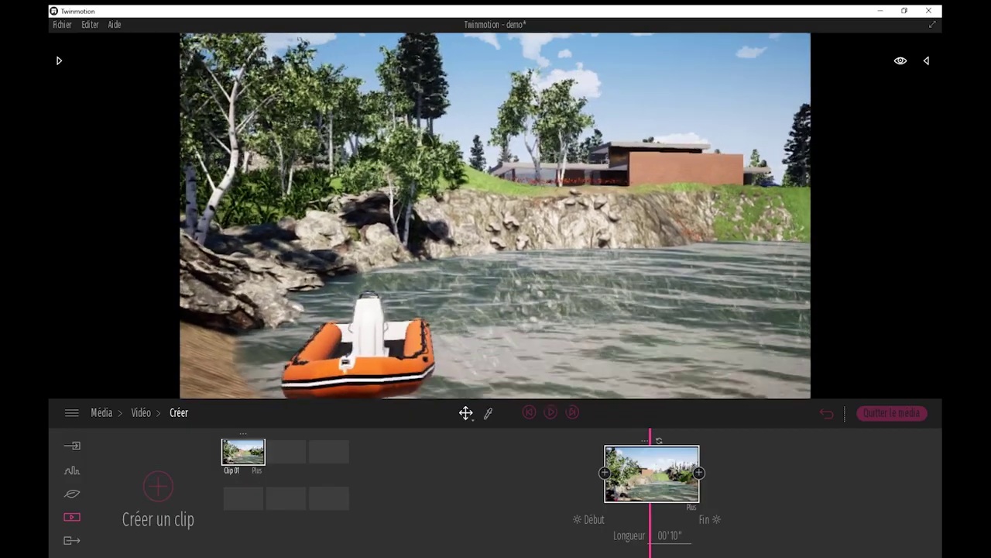
key("Left")
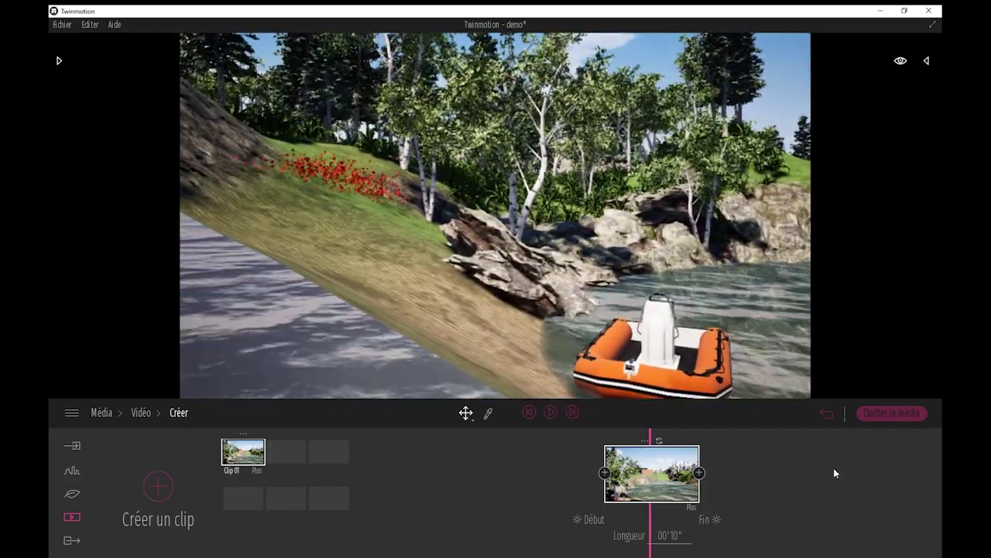
mouse_move(483, 318)
right_mouse_down()
mouse_move(605, 318)
mouse_move(586, 319)
right_mouse_up()
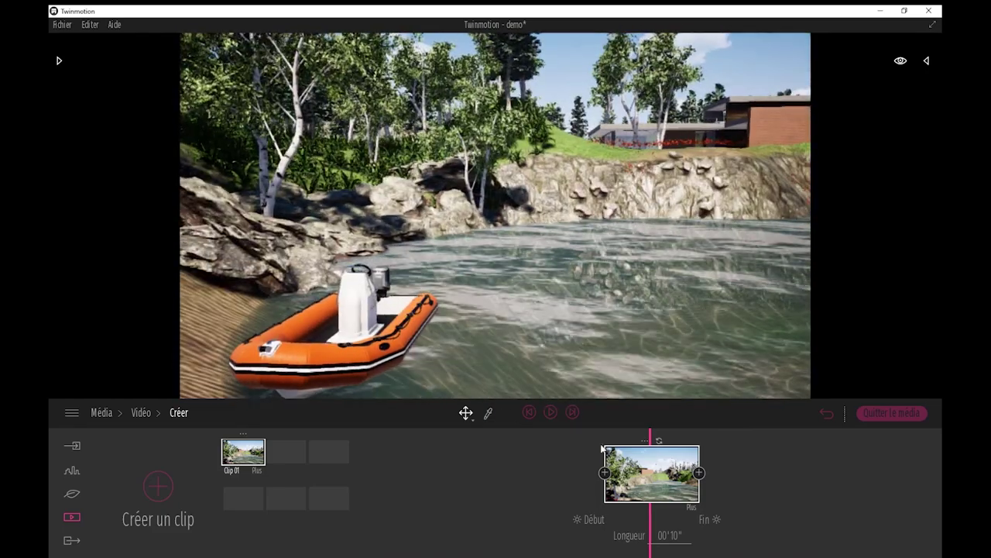
left_click(658, 441)
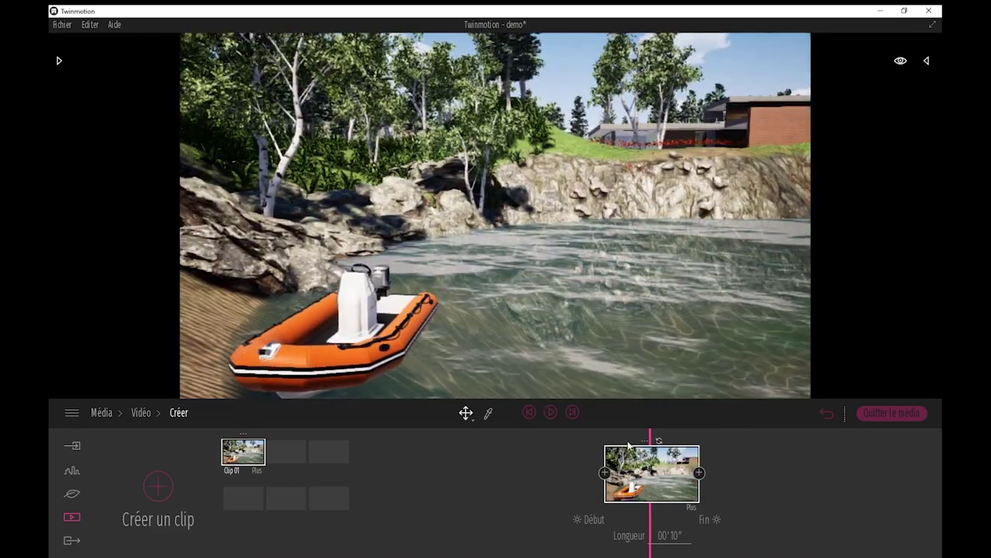
Fly the camera over the water toward the house with the parked car
right_click_drag(534, 274, 602, 260)
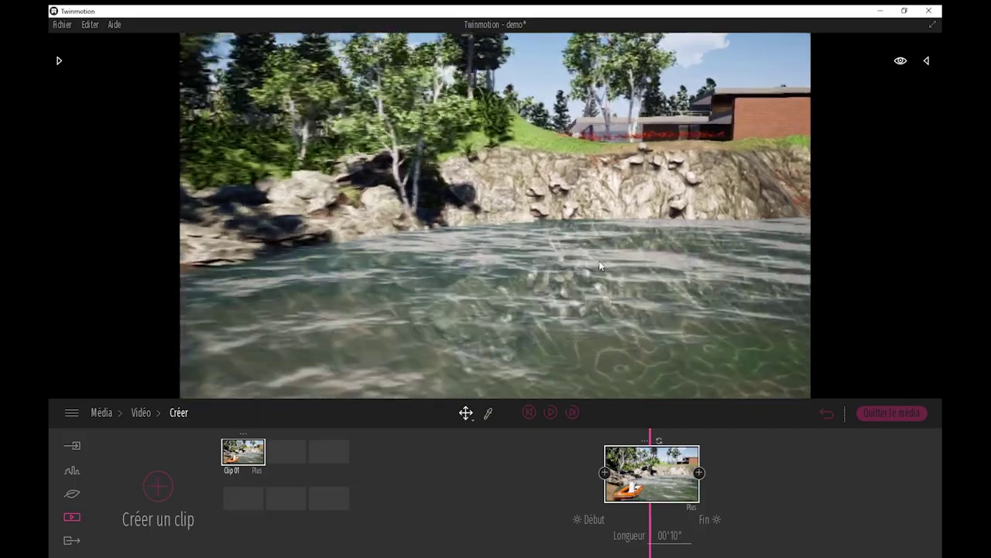
scroll(602, 261, "up", 5)
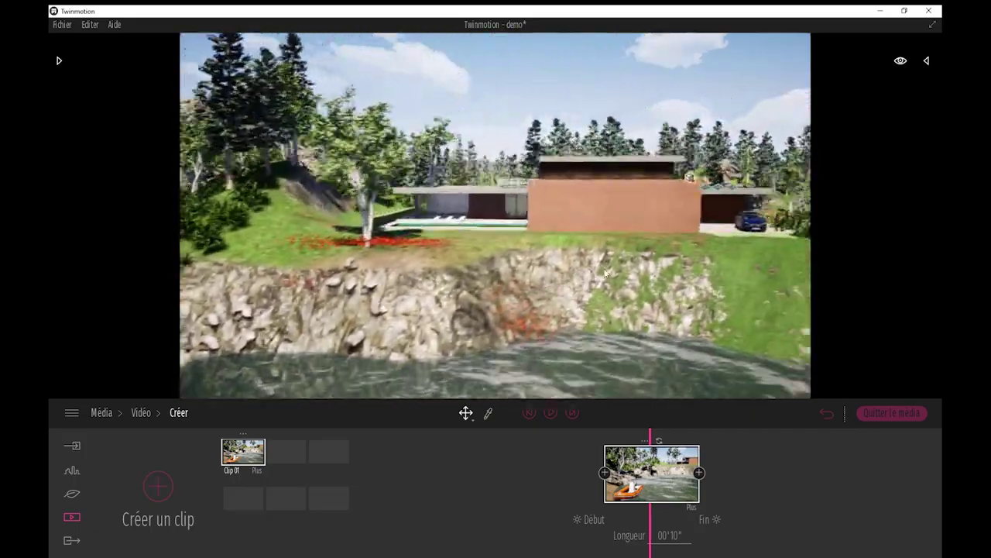
right_click_drag(600, 220, 644, 187)
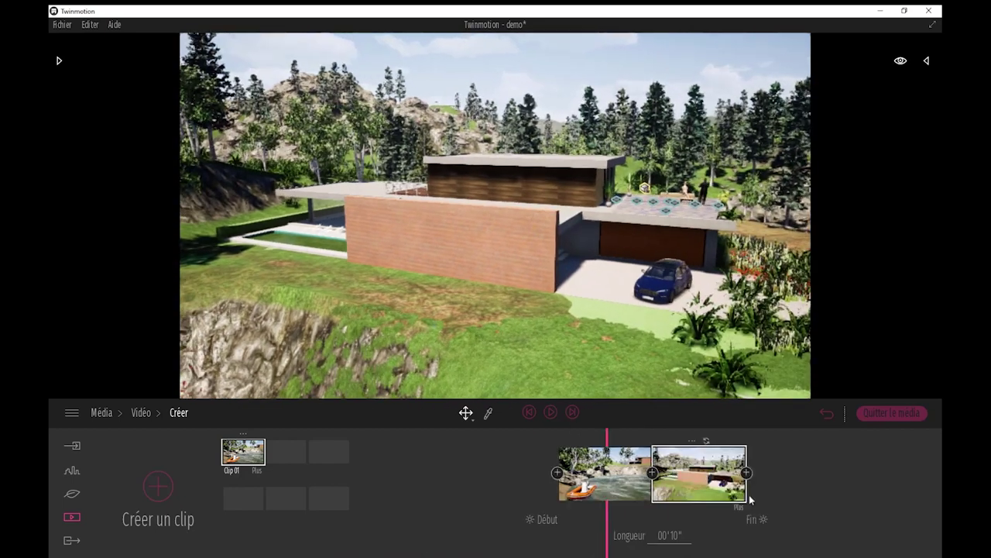
Preview Clip 01, then raise the camera above the house's mosaic roof terrace
left_click(551, 413)
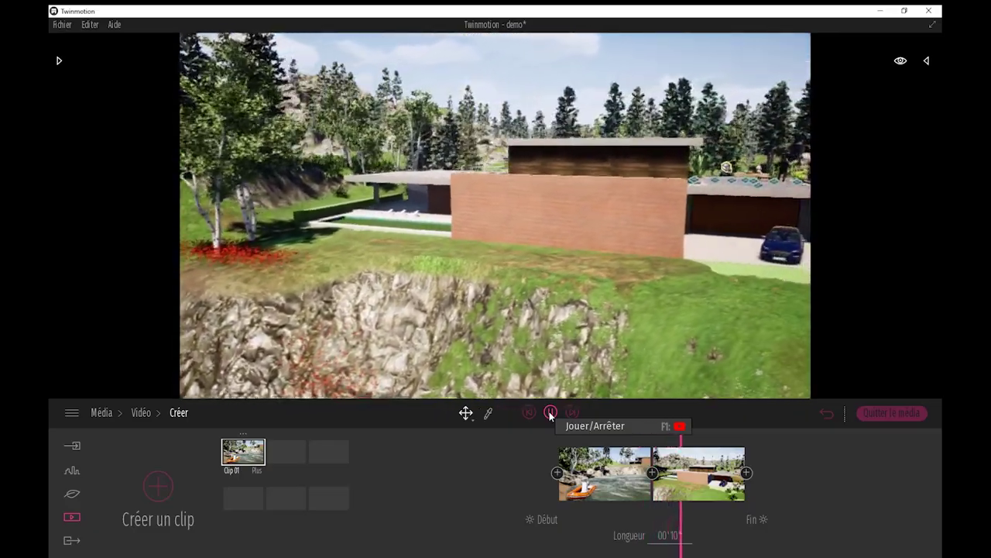
left_click(550, 415)
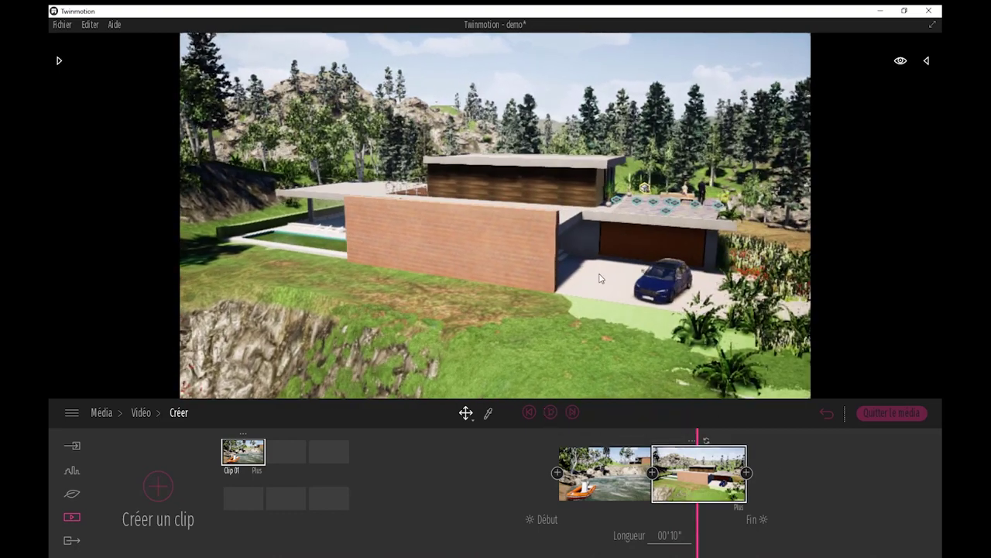
left_click_drag(599, 279, 495, 294)
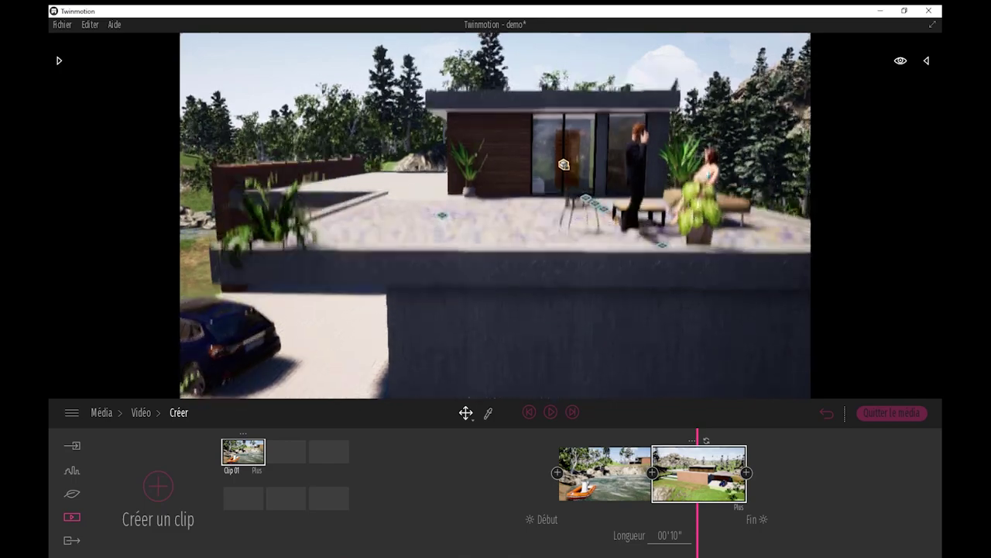
left_click_drag(496, 295, 496, 232)
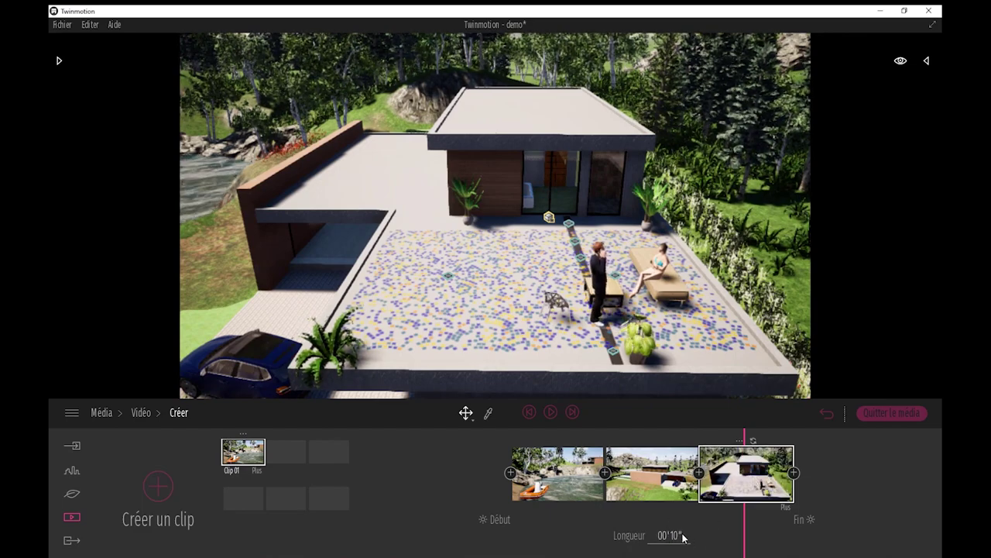
Preview the clip, turn the second keyframe's view closer to the house, and replay it
left_click(550, 414)
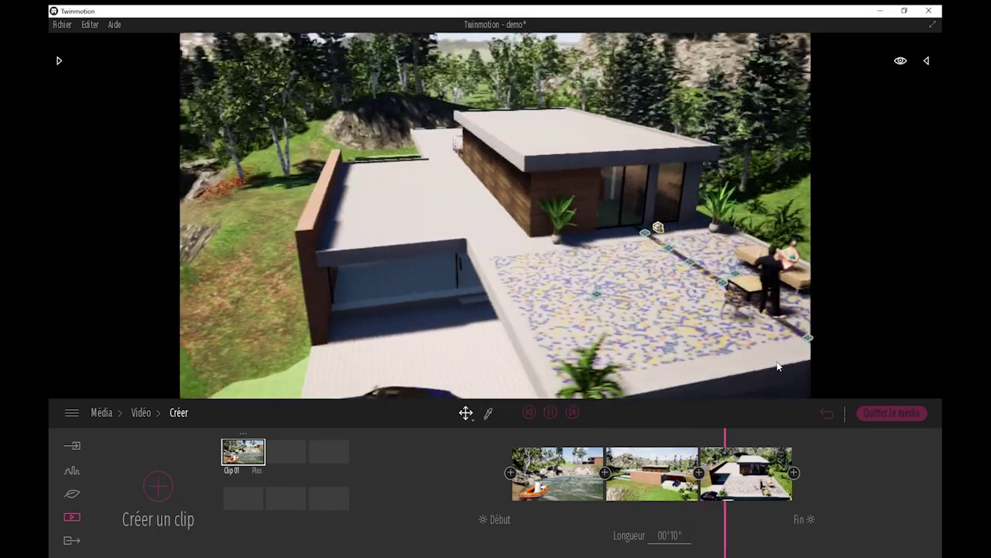
left_click(657, 478)
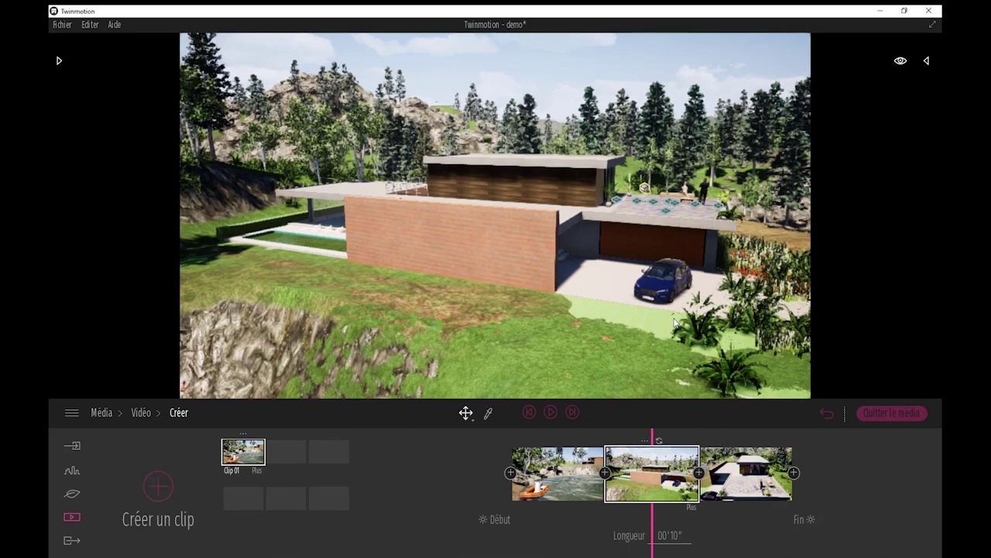
left_click_drag(676, 324, 604, 326)
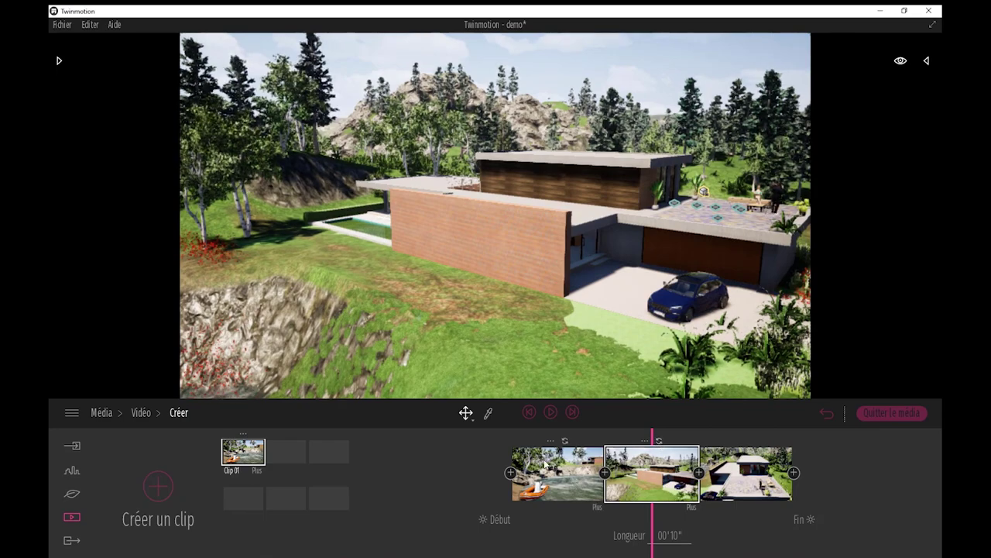
left_click(551, 412)
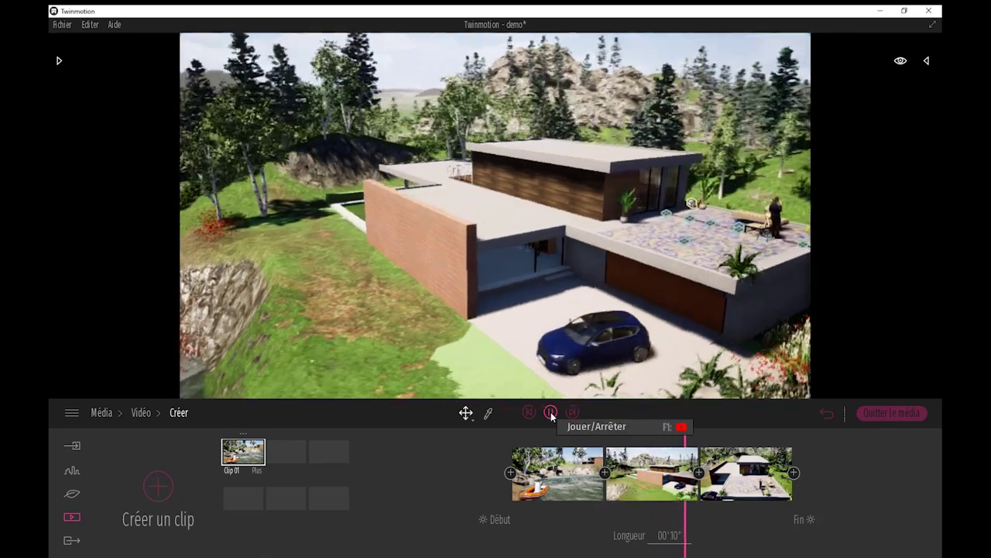
left_click(557, 473)
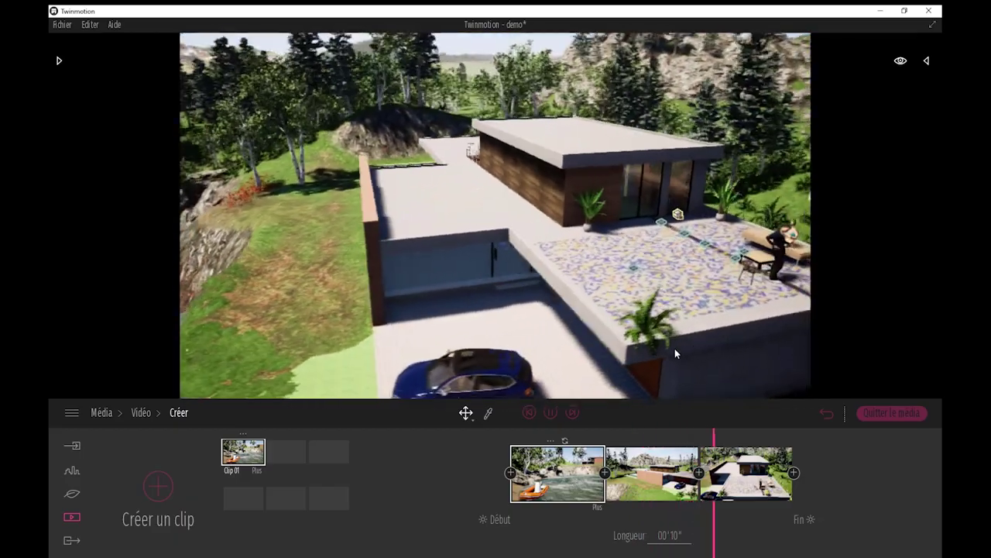
left_click(667, 345)
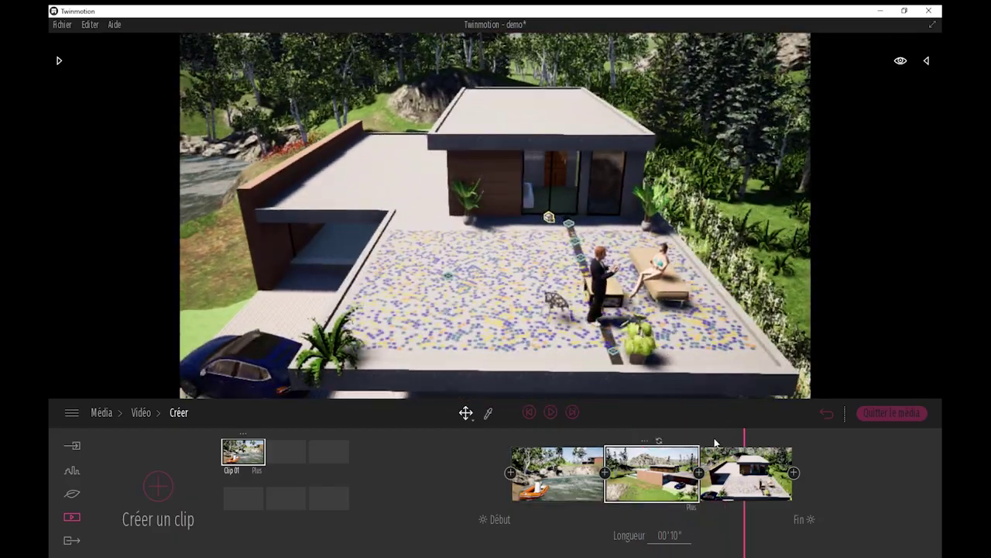
Orbit and fly the camera back to a high, distant side view of the house
left_click_drag(747, 336, 635, 325)
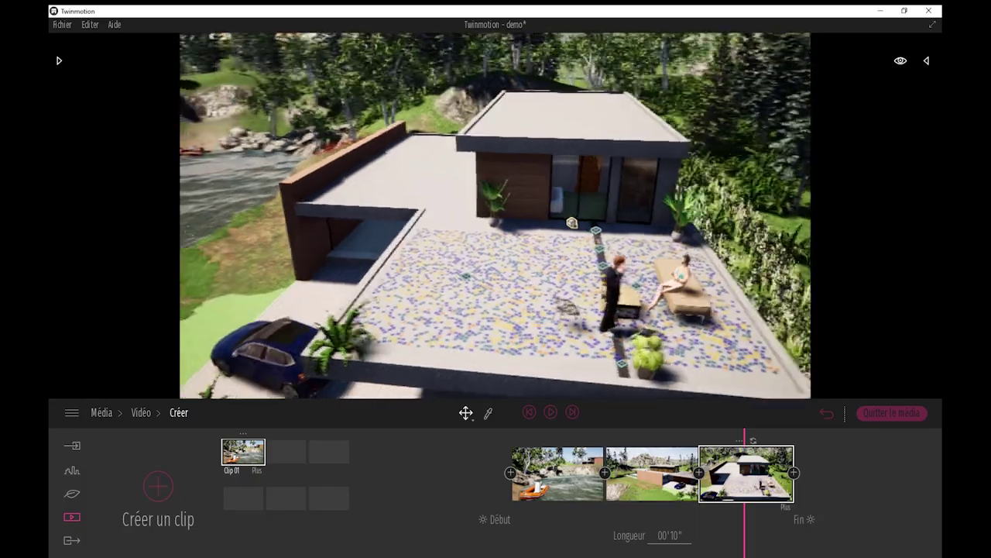
key("s")
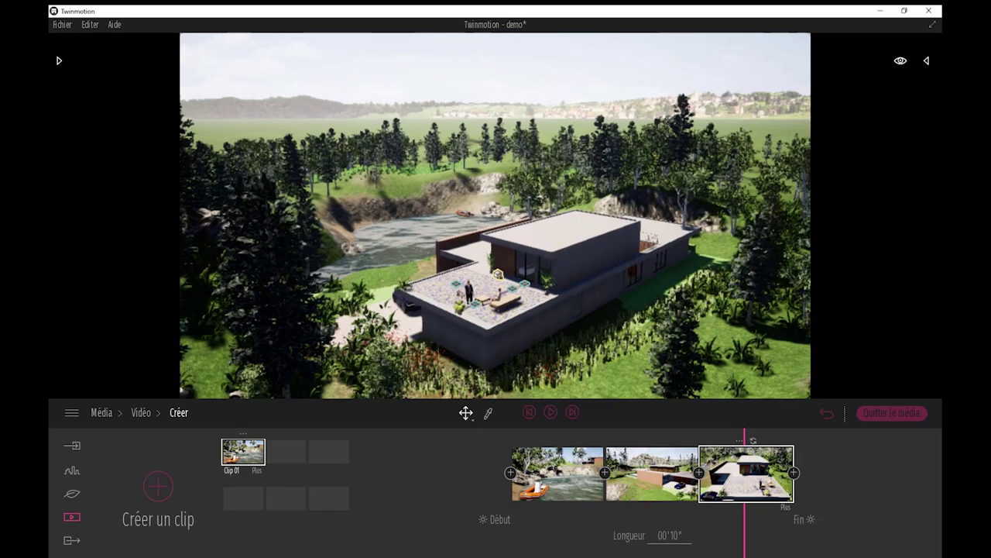
left_click_drag(752, 335, 752, 322)
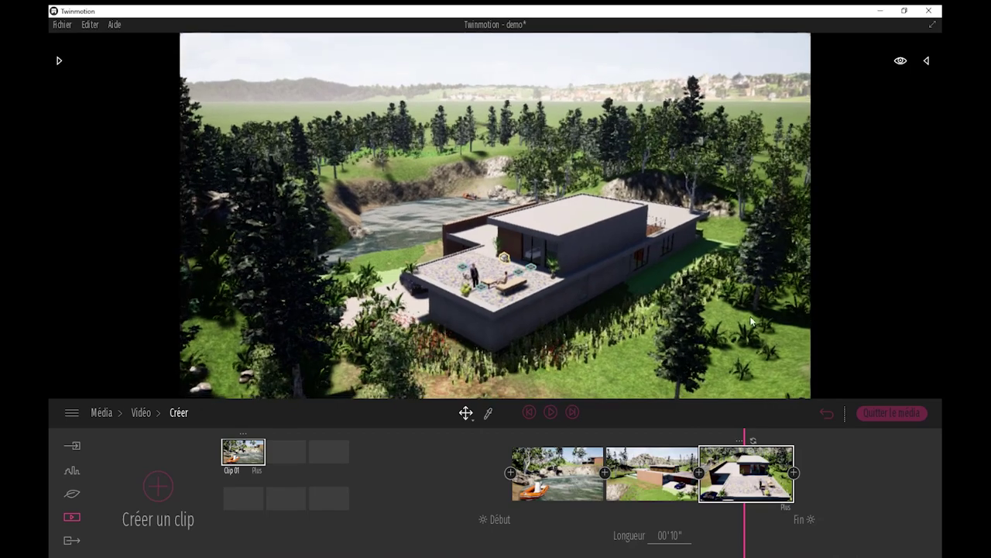
key("s")
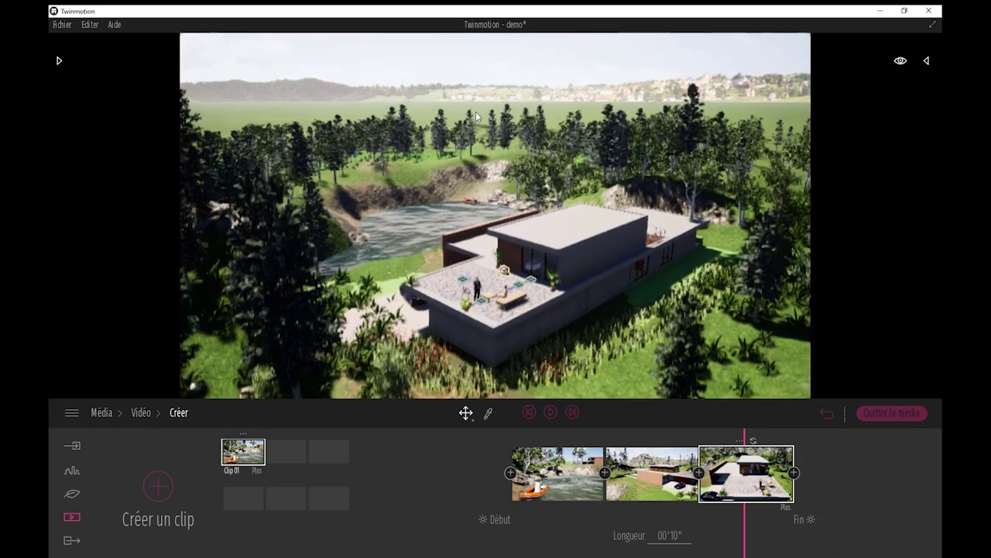
key("s")
key("w")
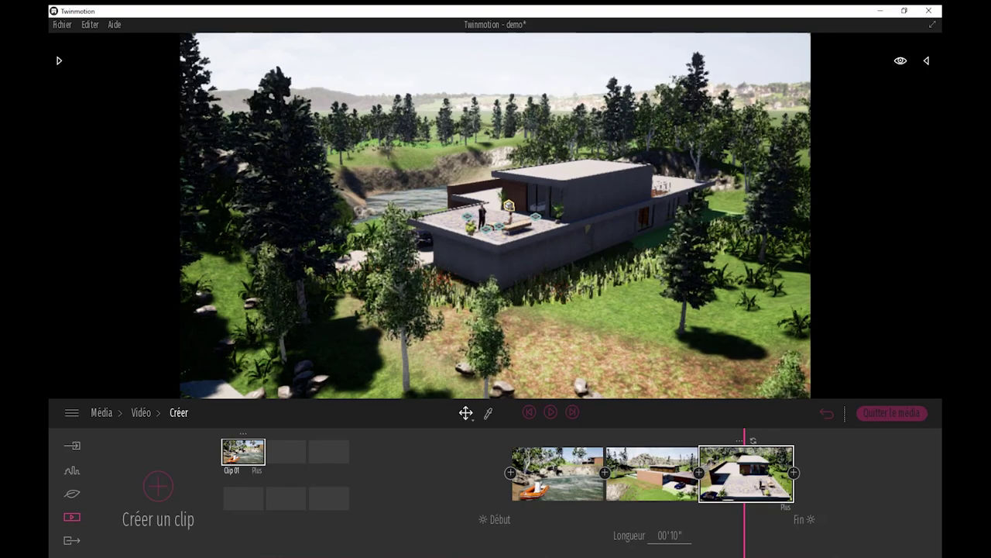
Add the distant aerial view as a keyframe, then fly lower past the foreground trees
key("w")
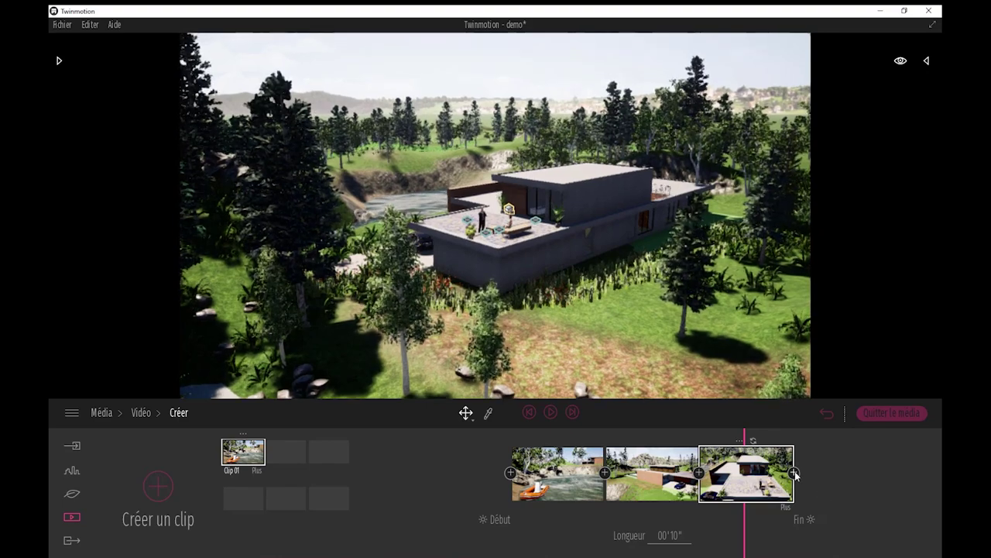
left_click(794, 473)
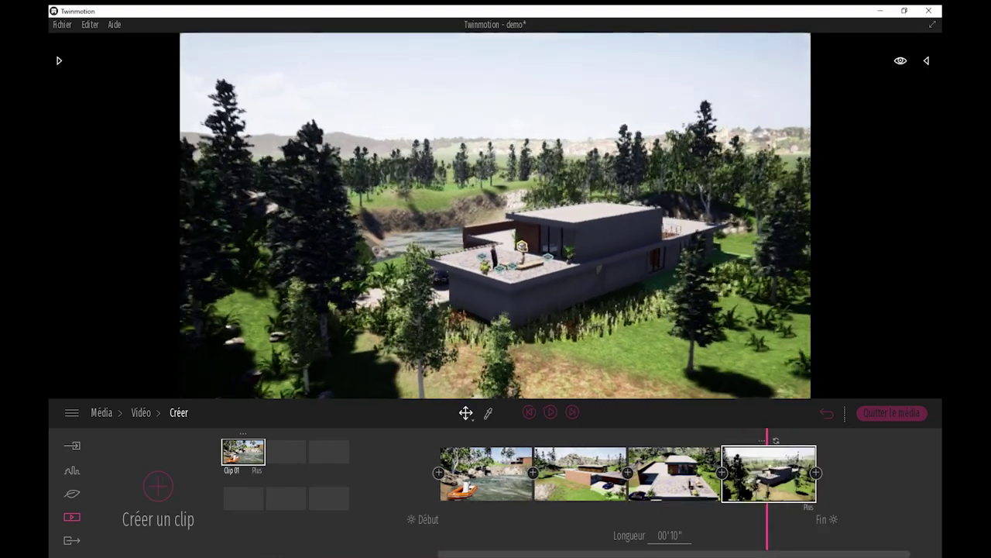
key("s")
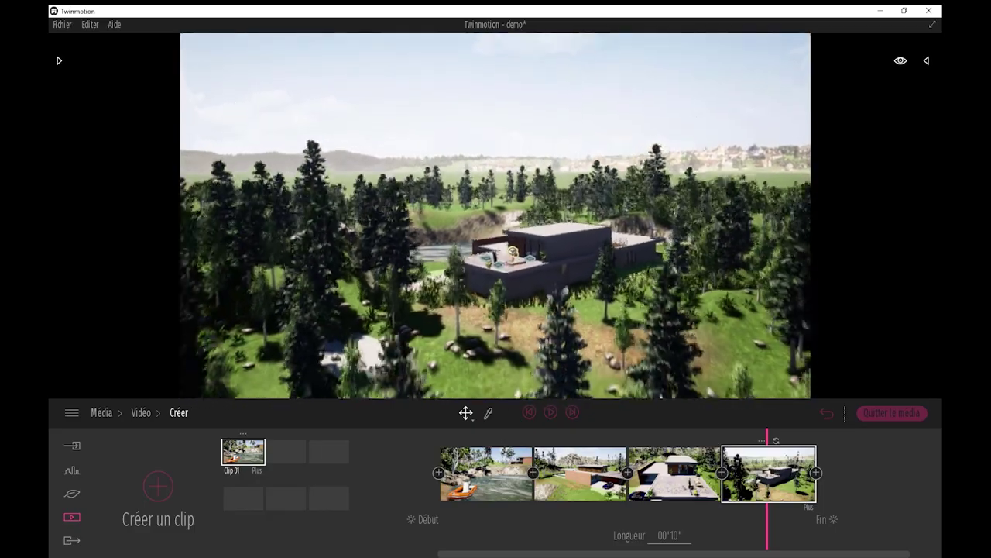
key("d")
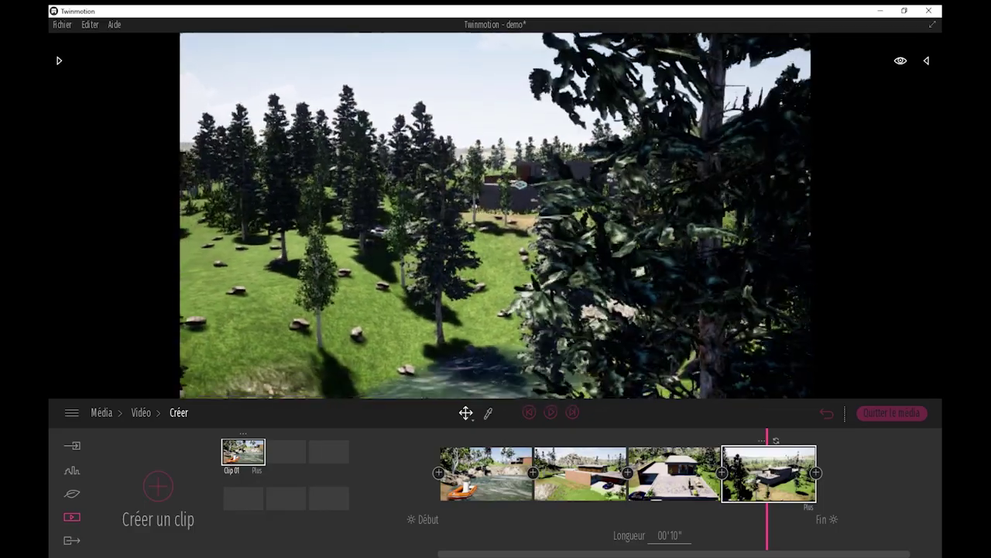
key("a")
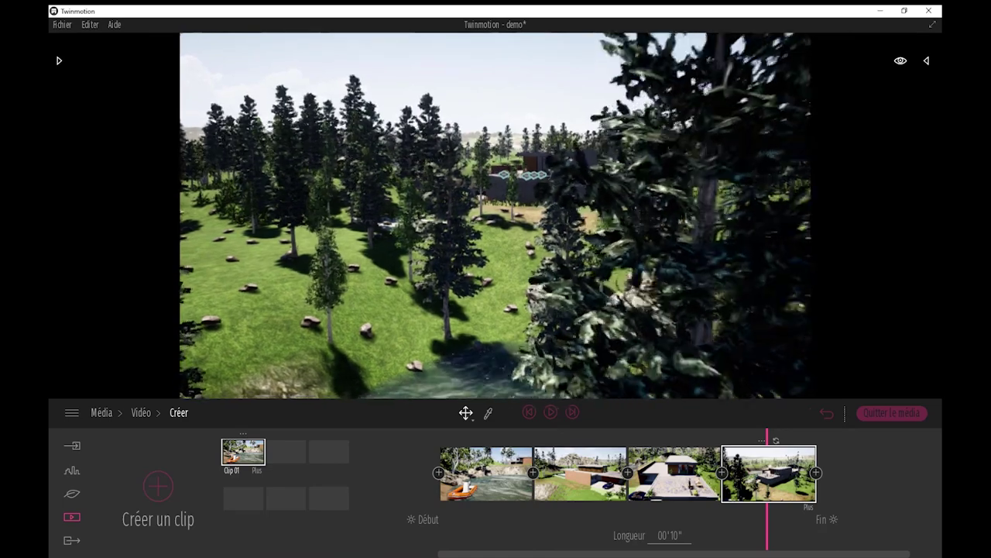
key("a")
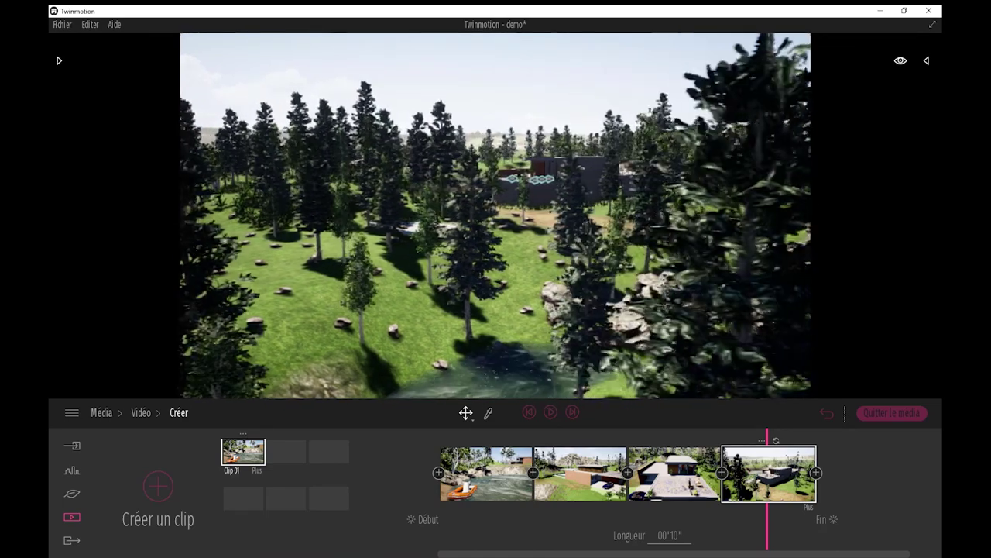
Add a fifth keyframe over the trees and water, then open the fourth keyframe's settings
left_click(816, 473)
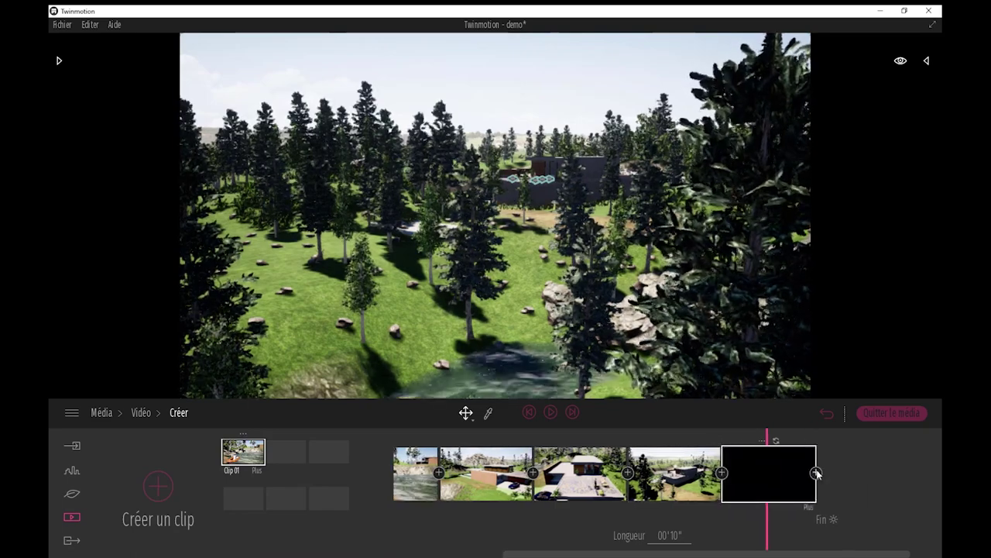
left_click(681, 498)
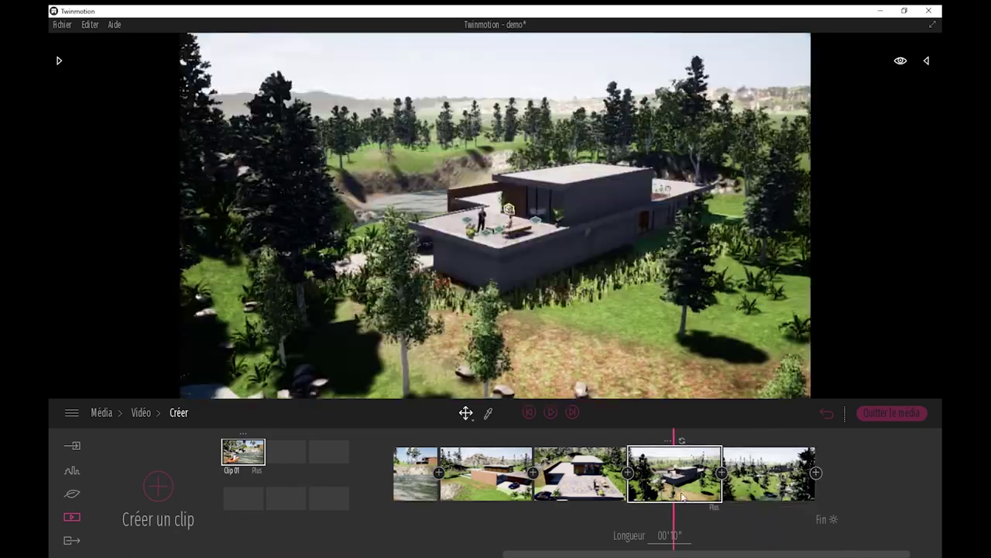
left_click(713, 507)
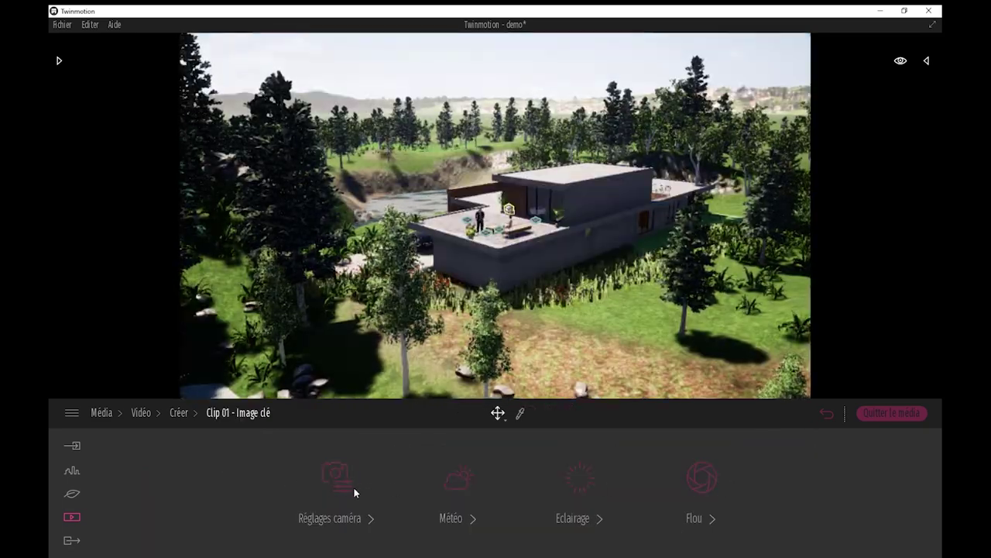
left_click(603, 324)
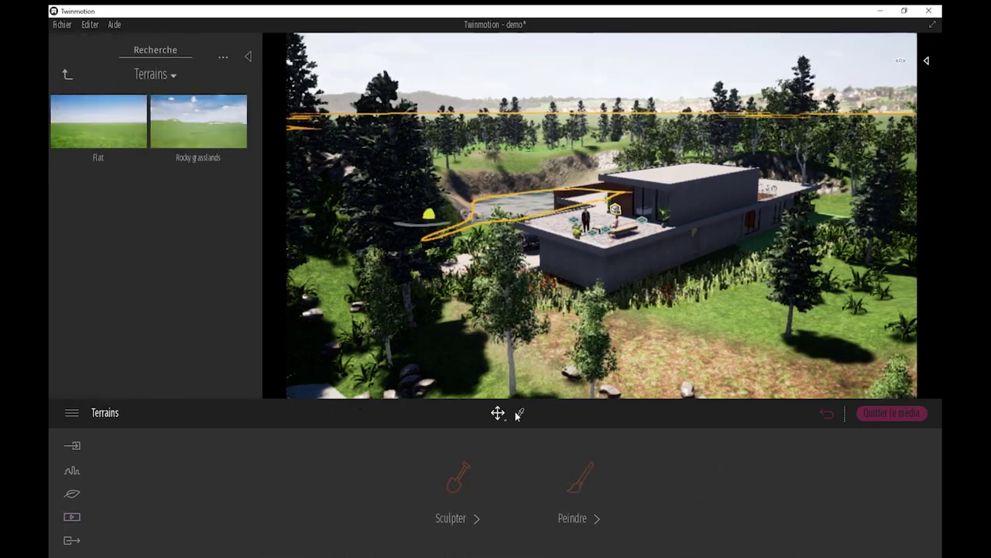
Reopen the clip editor and view the selected keyframe's weather settings
left_click(72, 517)
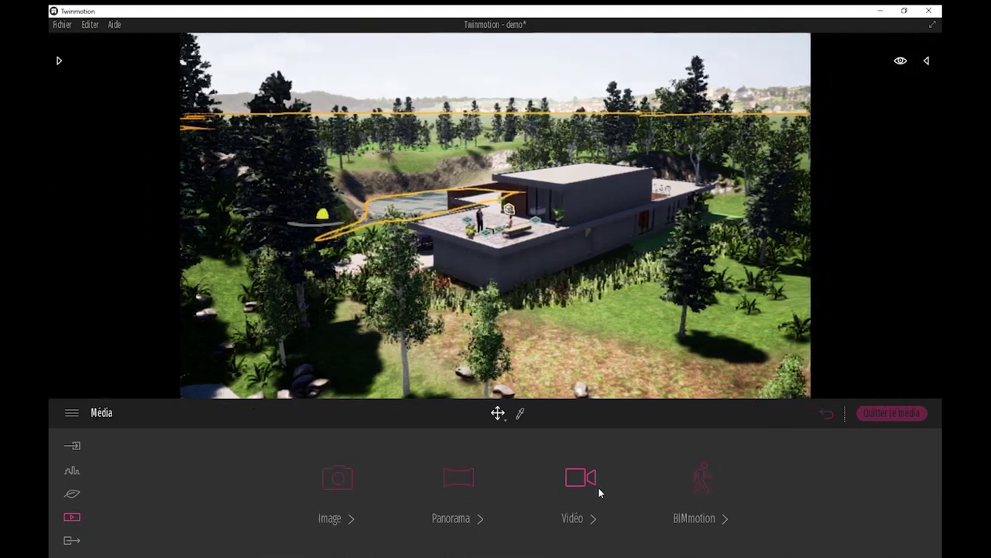
left_click(459, 478)
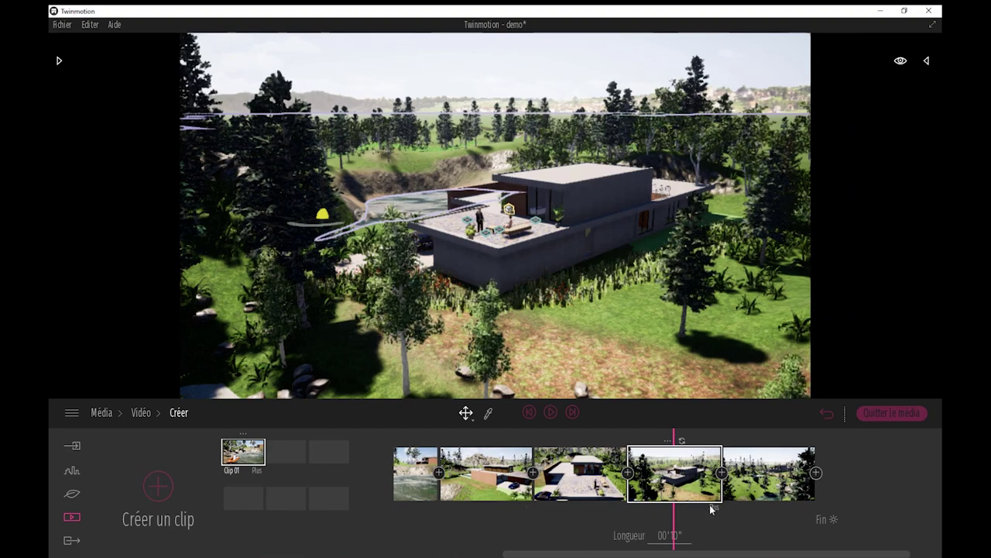
left_click(715, 506)
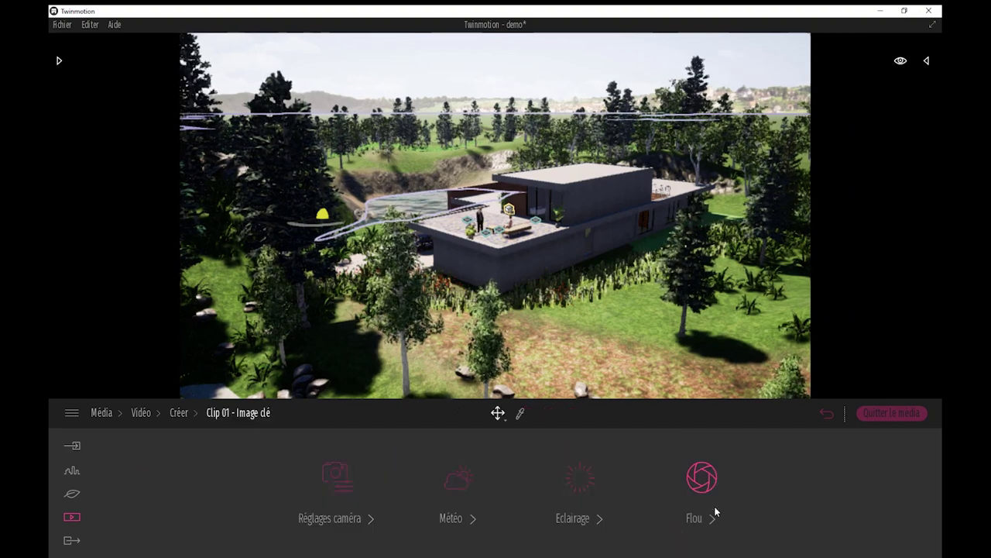
left_click(460, 477)
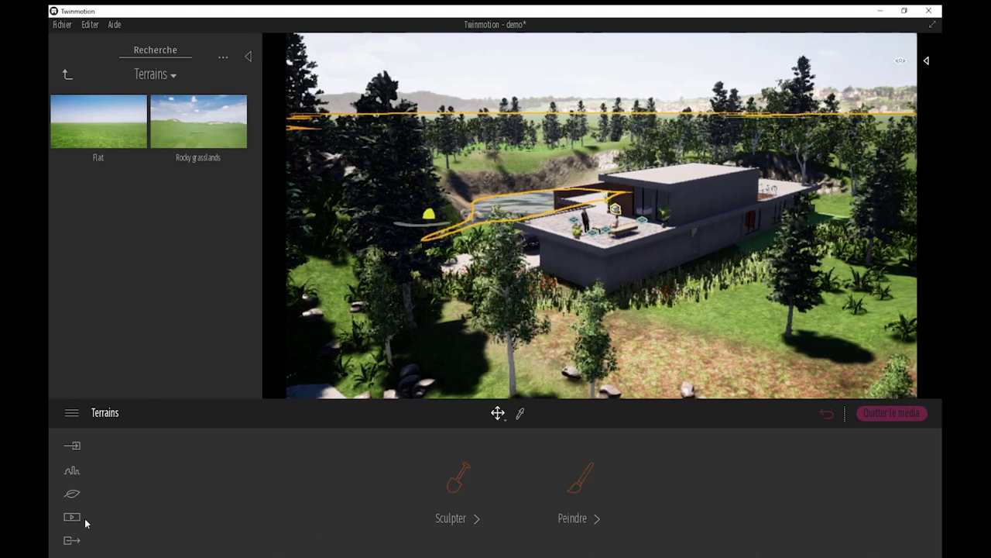
Return to Média > Vidéo > Créer and open the last keyframe's settings
left_click(73, 517)
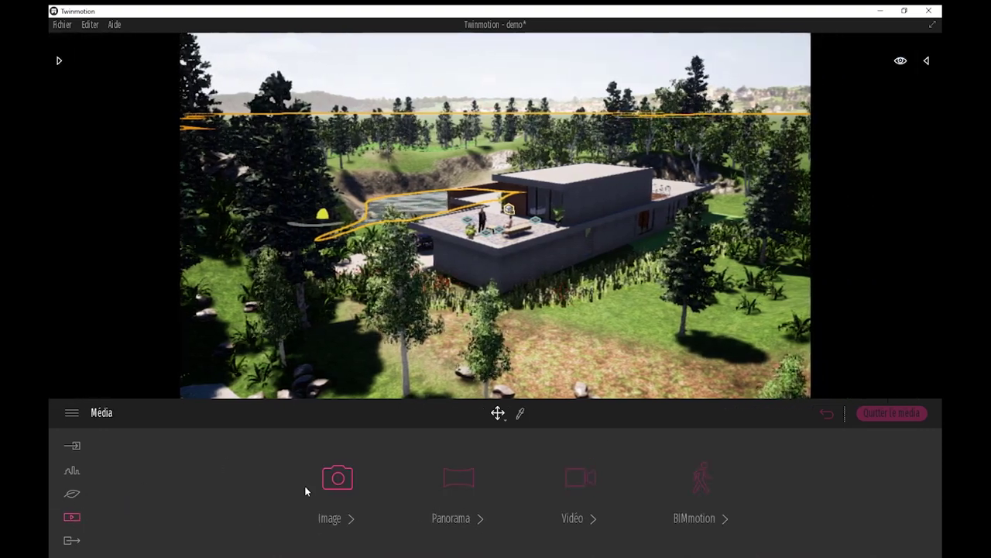
left_click(583, 496)
left_click(454, 478)
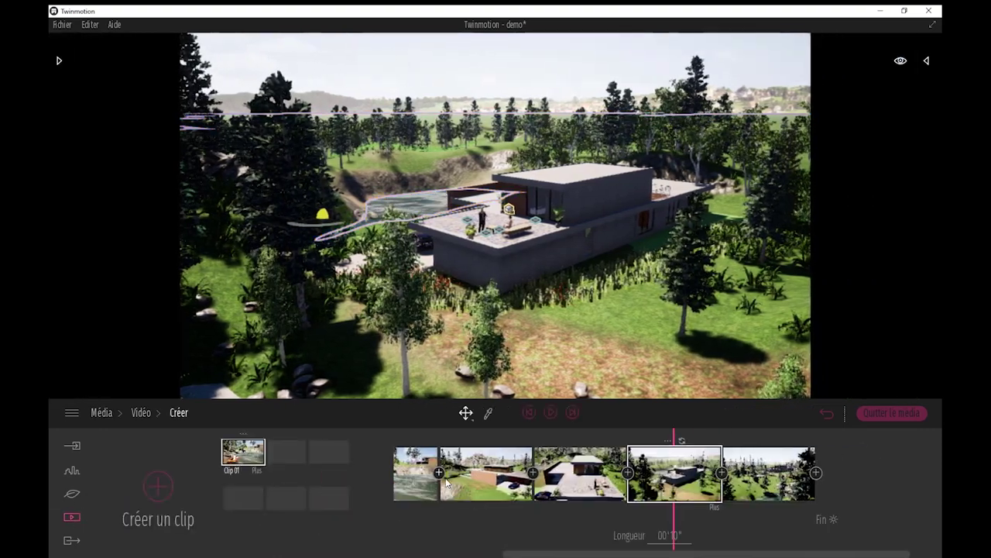
left_click(772, 464)
left_click(811, 507)
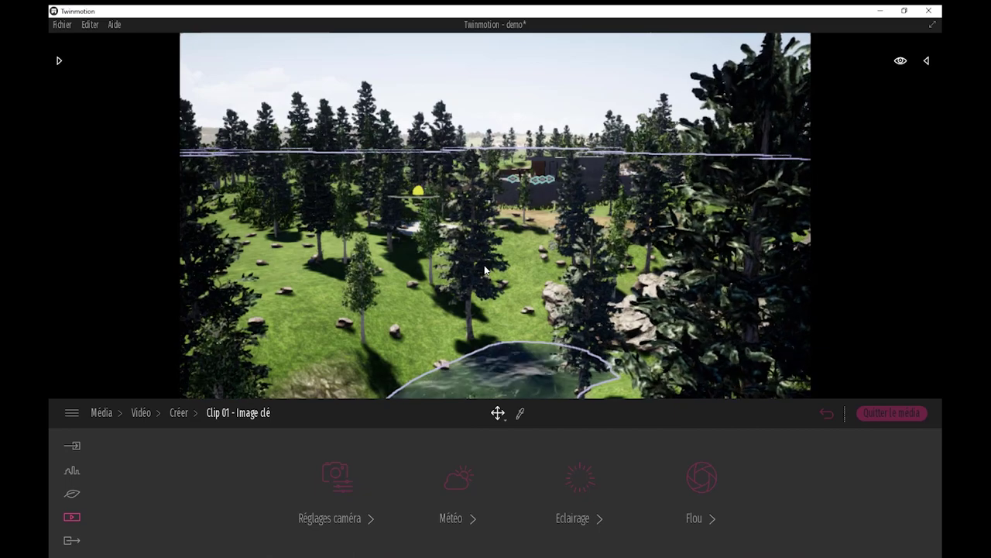
Set the last keyframe's season to winter with grey, snowy rain-cloud weather
left_click(459, 478)
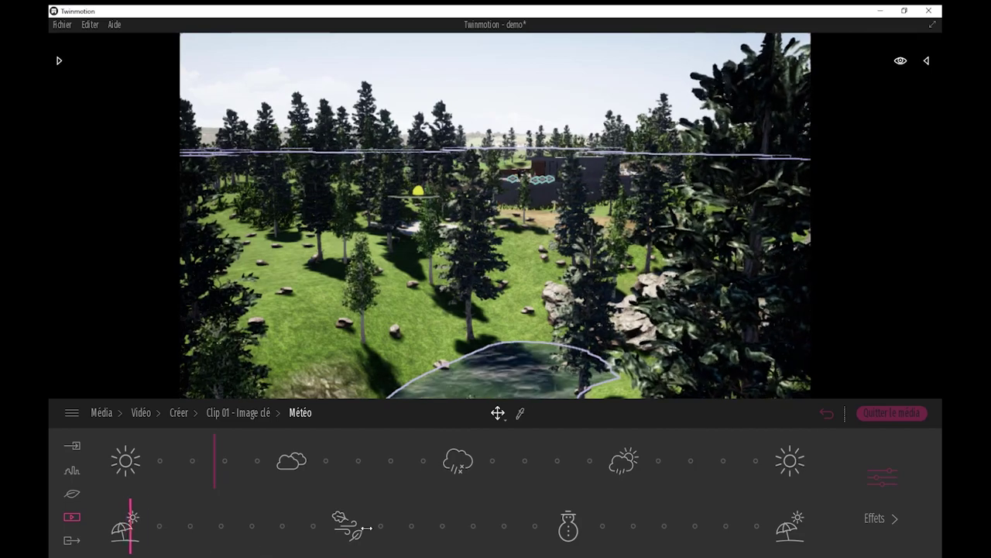
left_click_drag(367, 528, 573, 533)
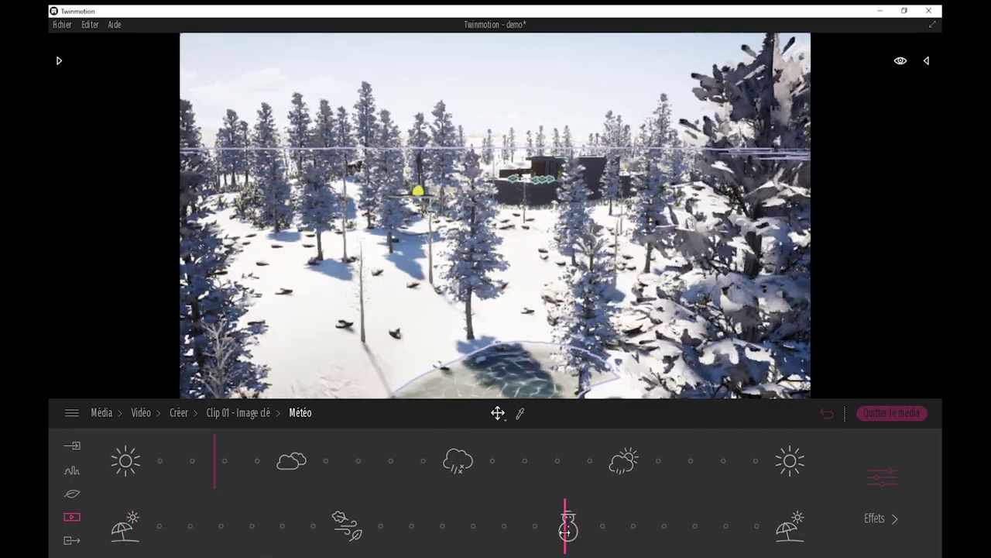
left_click(459, 465)
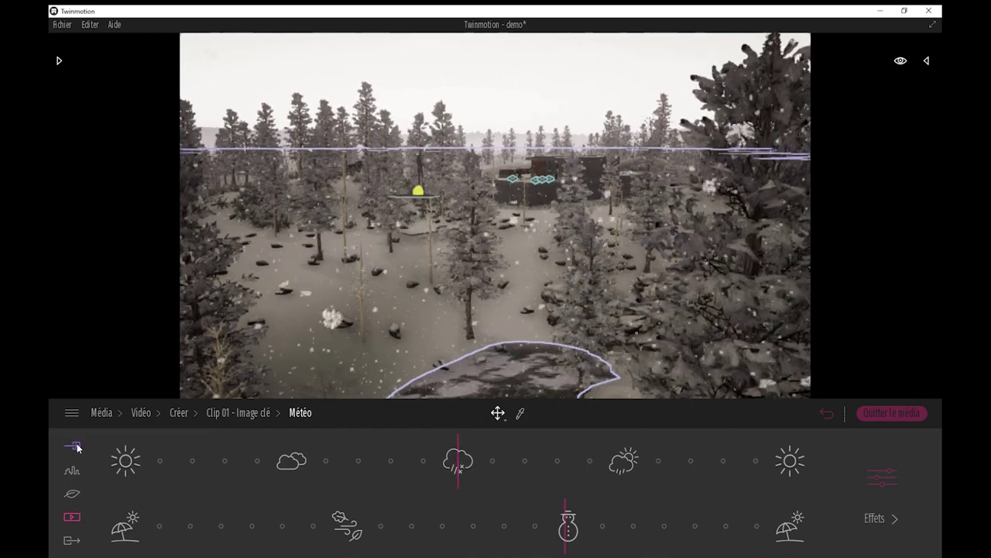
left_click(181, 412)
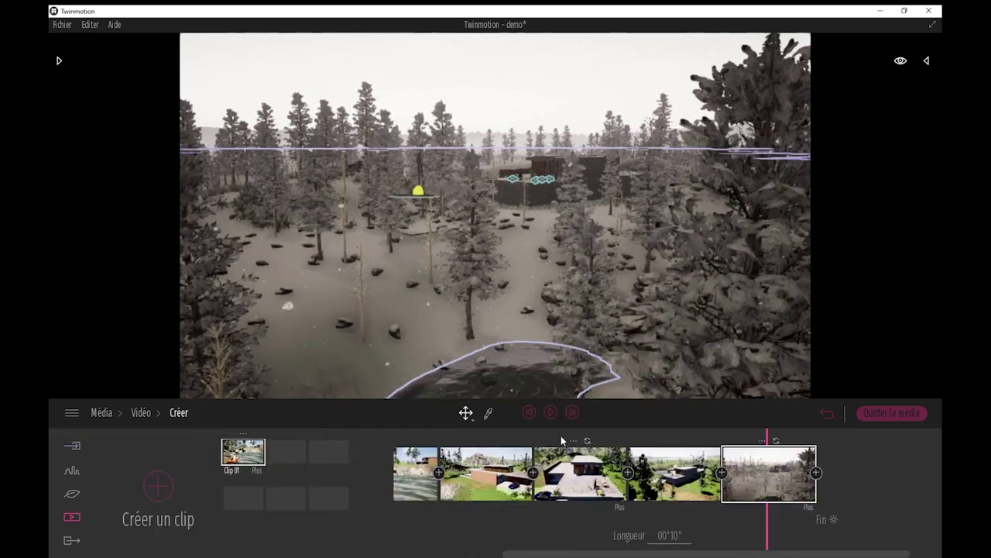
Preview the full 25-second Clip 01 flythrough from the start to its snowy ending
left_click(552, 411)
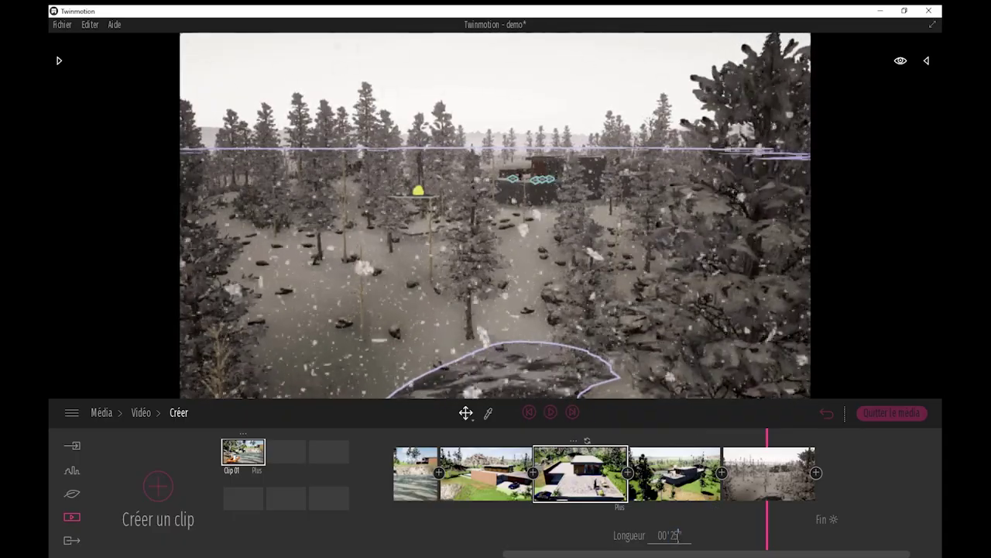
scroll(700, 504, "up", 2)
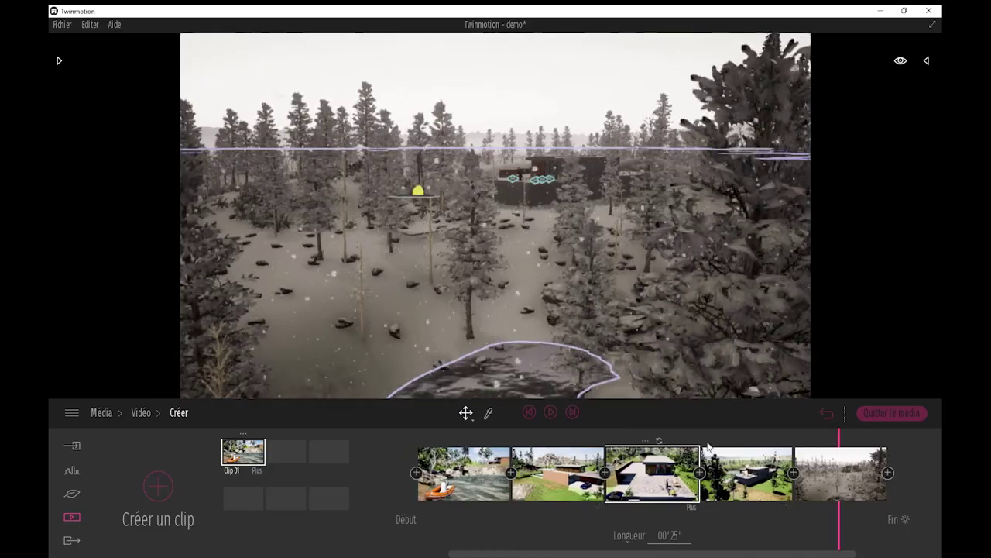
left_click(554, 413)
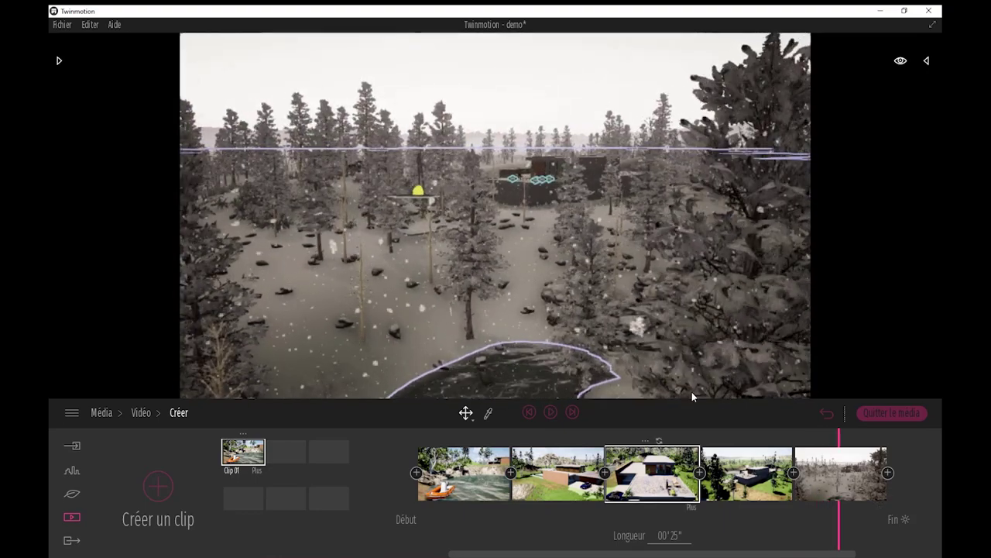
Give the fourth keyframe an autumn Météo season with browning trees, then select the snowy fifth keyframe
left_click(750, 478)
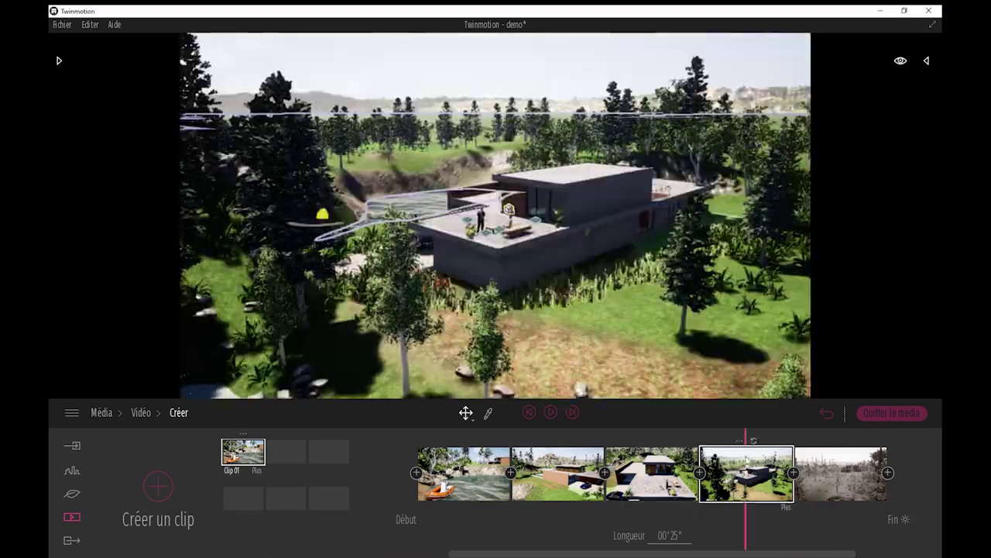
left_click(786, 507)
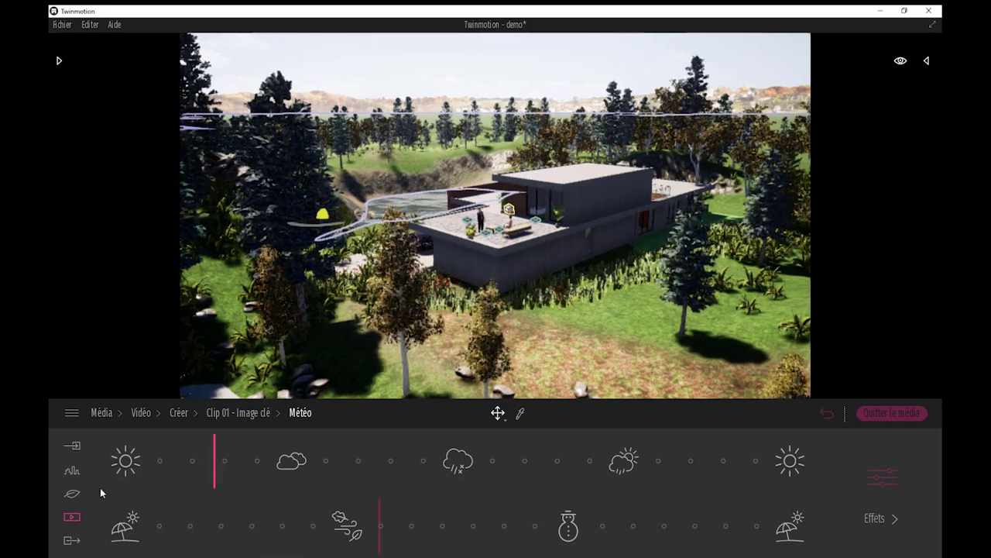
left_click(187, 416)
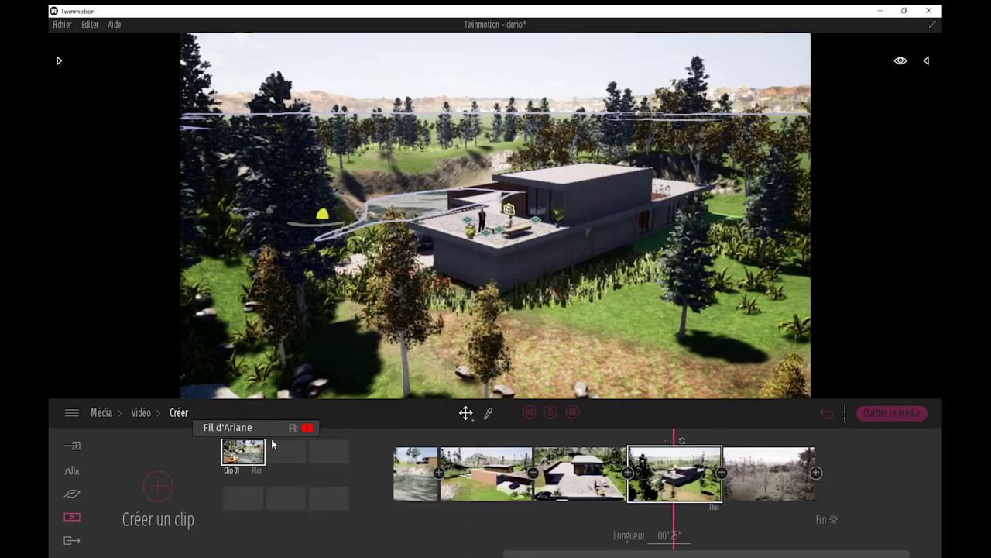
left_click(759, 471)
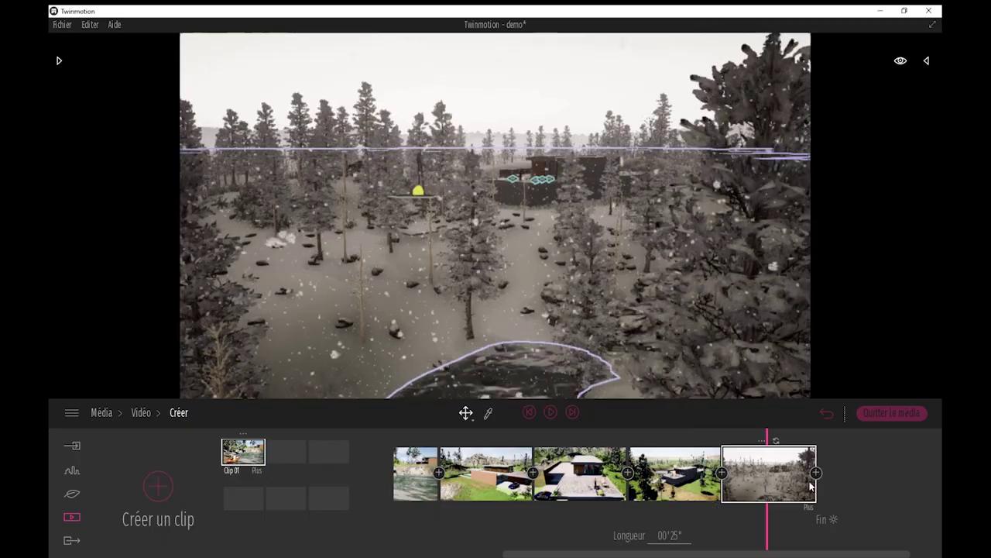
left_click(587, 484)
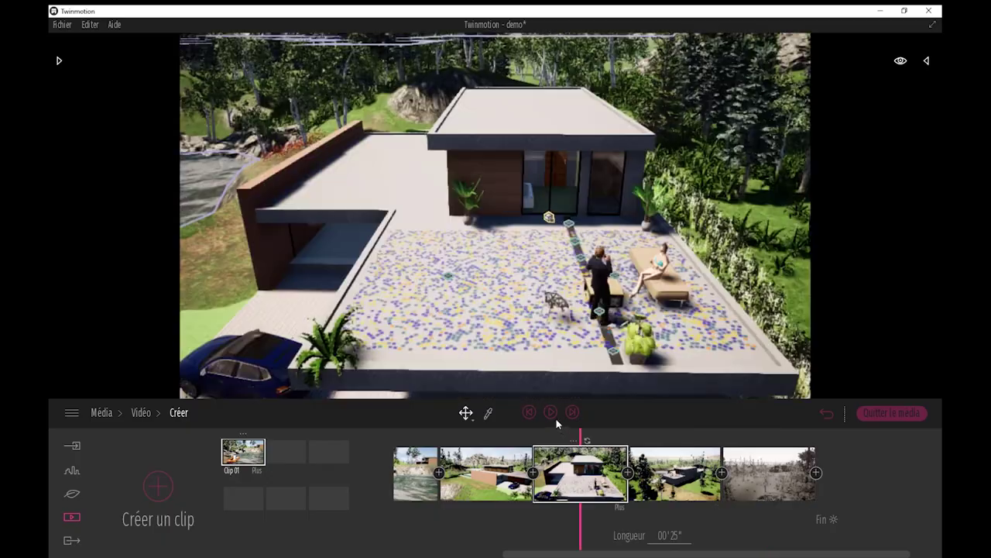
left_click(550, 412)
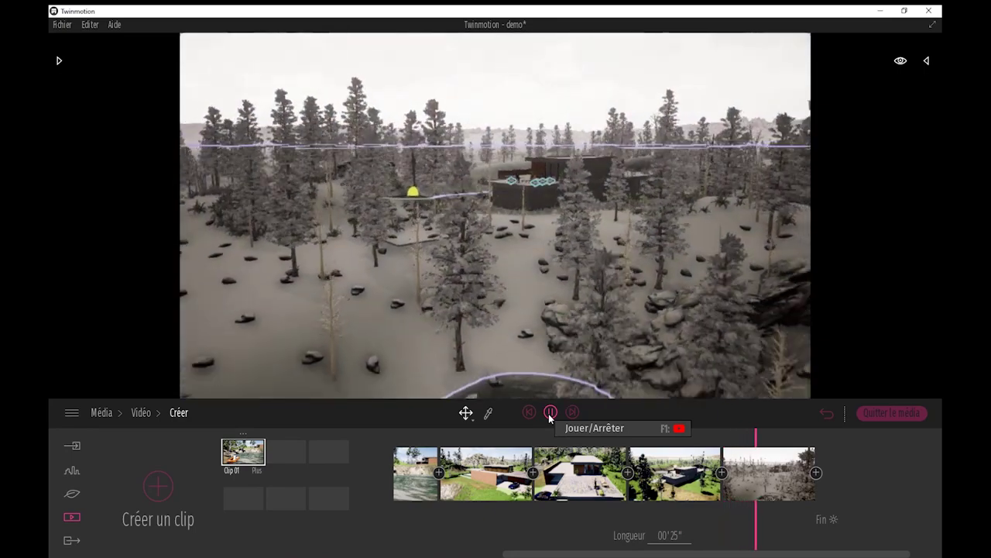
left_click(549, 414)
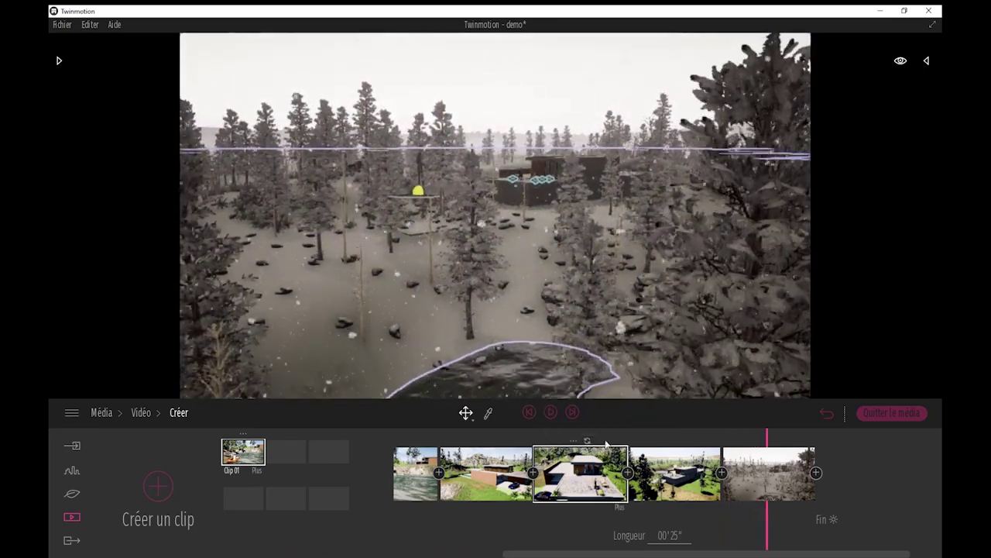
Set Clip 01 as the exported video, review its Paramètres, and start the export
left_click(69, 543)
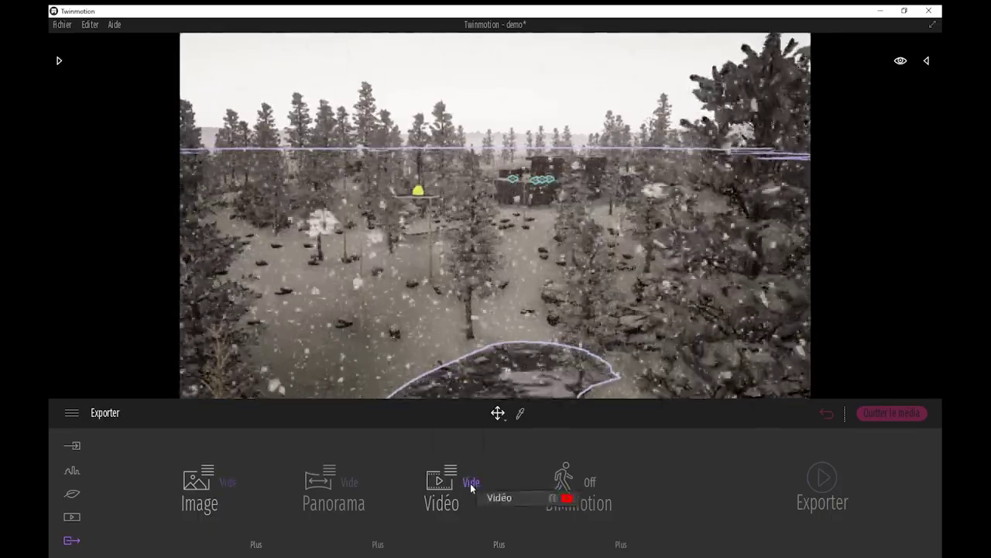
left_click(471, 483)
left_click(442, 439)
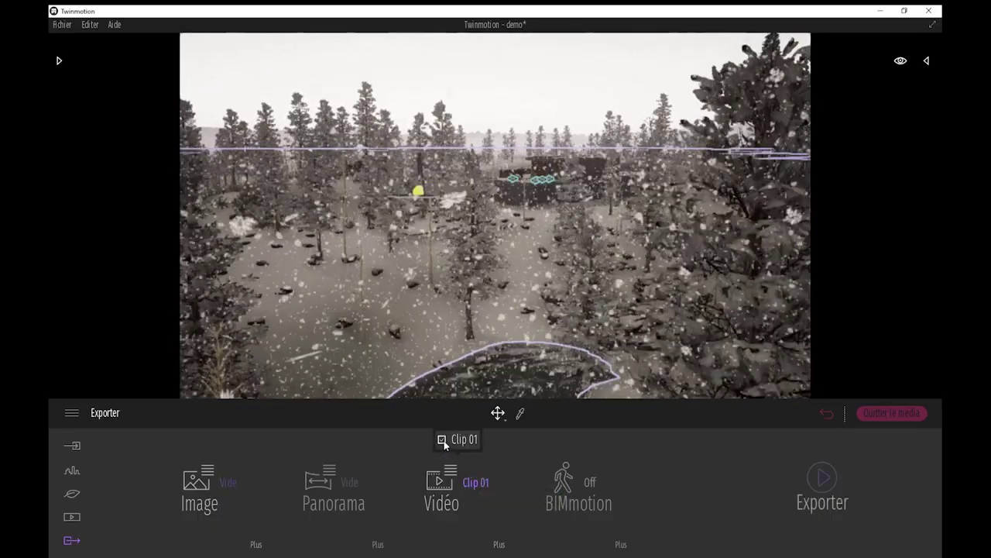
left_click(442, 439)
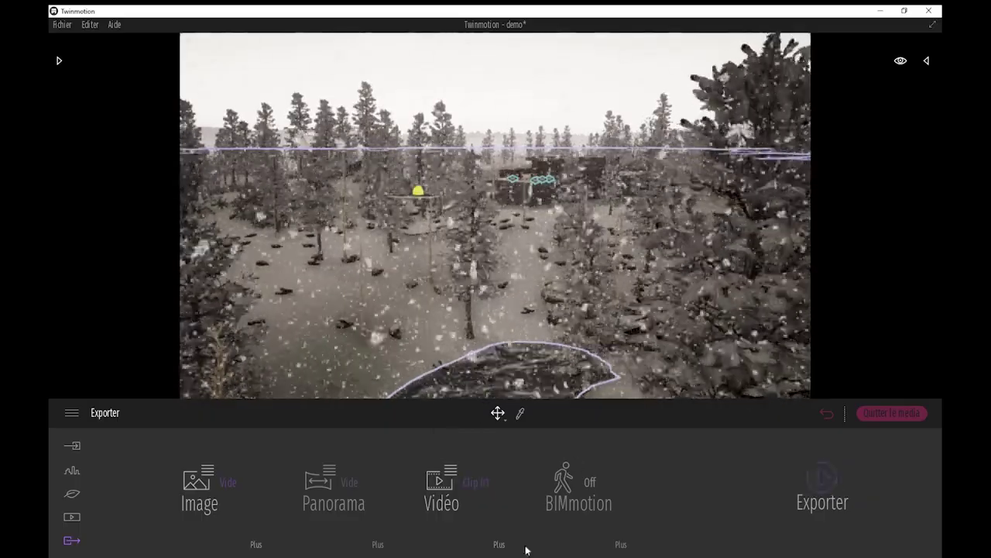
left_click(499, 545)
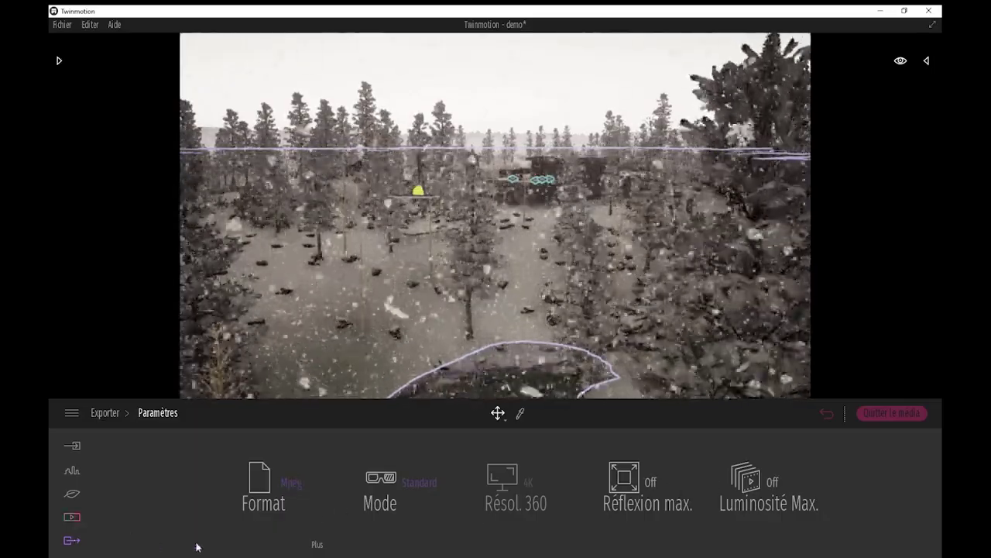
left_click(69, 540)
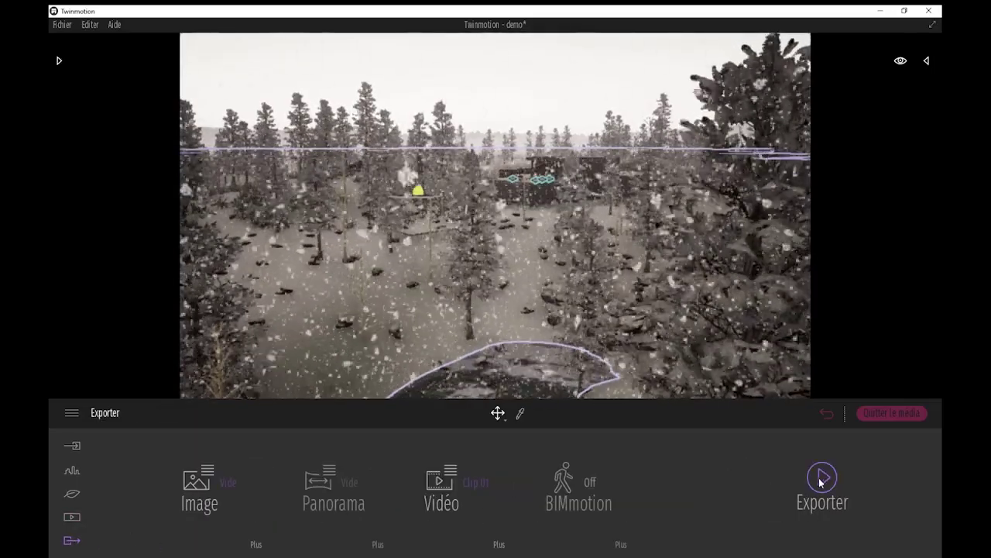
left_click(822, 479)
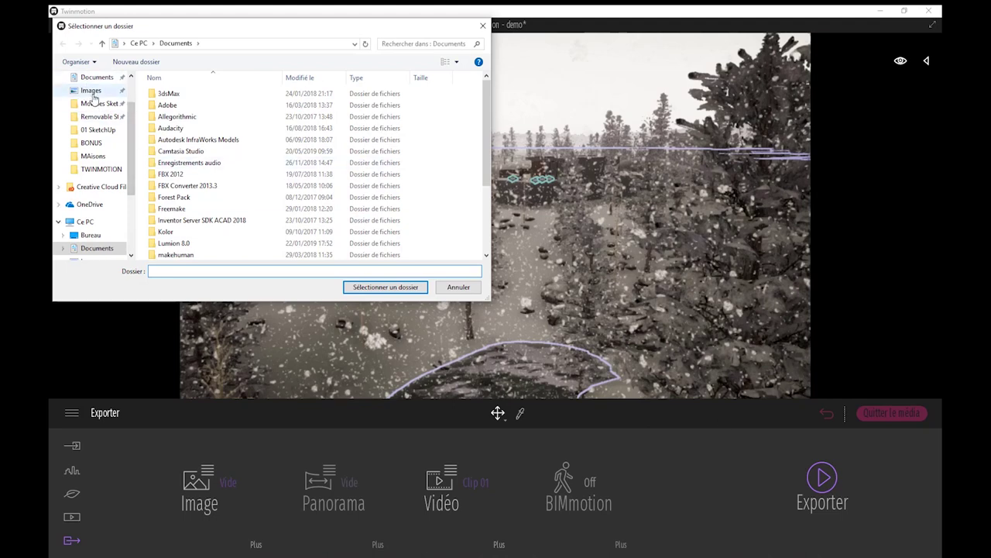
Choose Bureau as the export destination folder and confirm to render the Clip 01 video
scroll(93, 97, "up", 2)
left_click(90, 100)
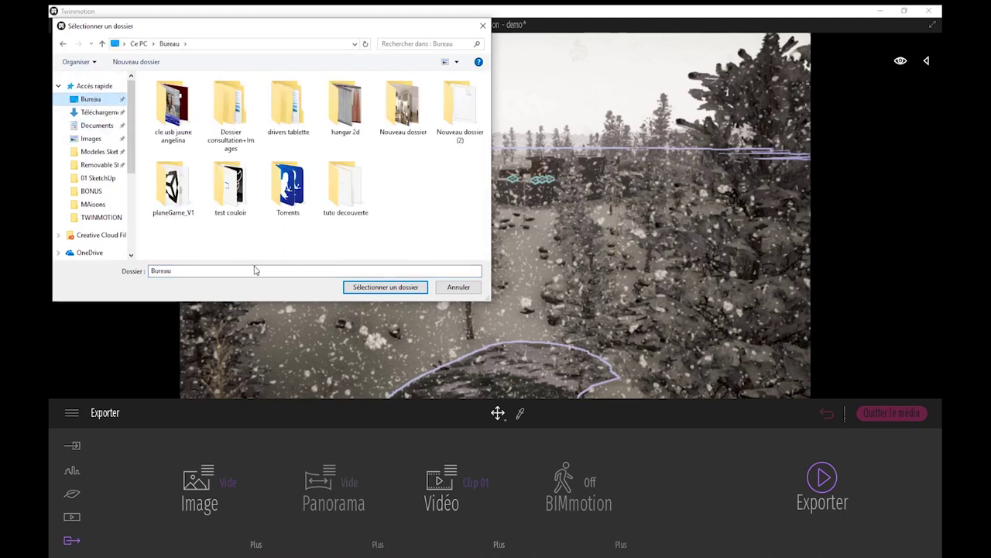
left_click(381, 288)
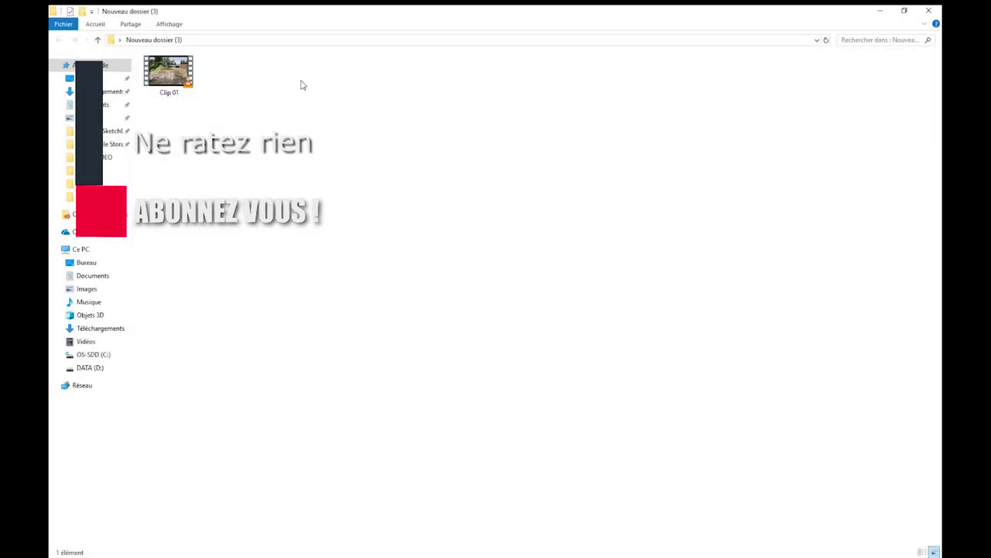
Play the exported Clip 01 file in VLC, then leave fullscreen playback
left_click(168, 80)
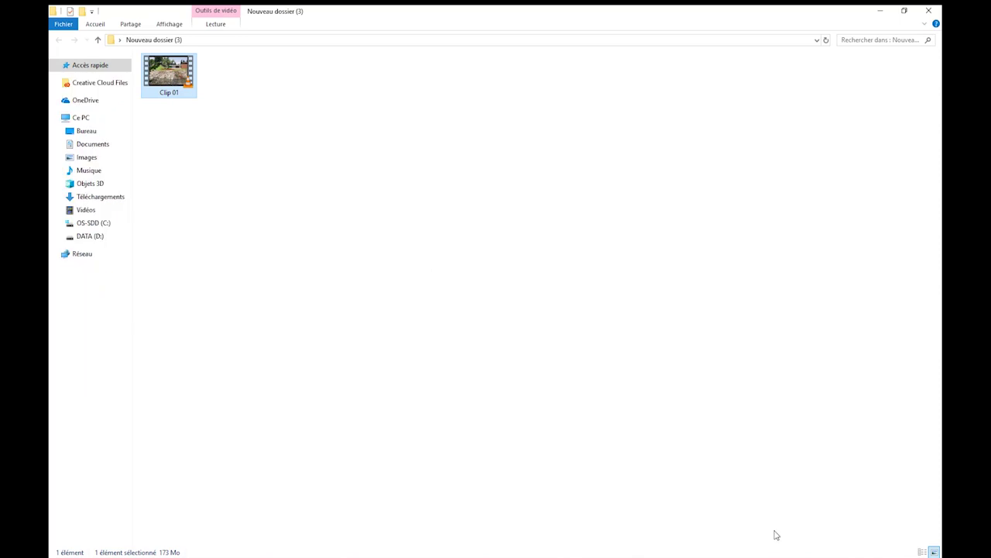
key("Return")
double_click(574, 347)
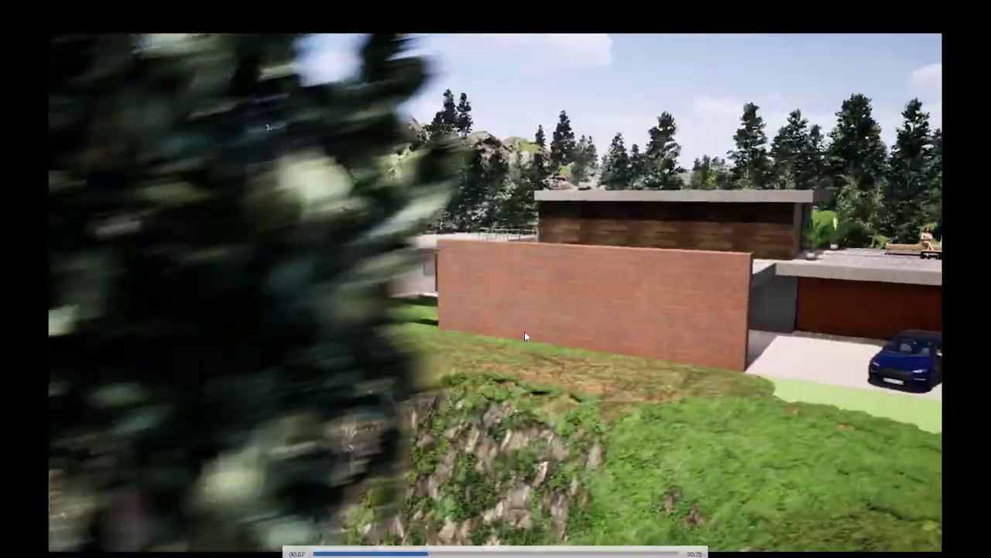
double_click(524, 331)
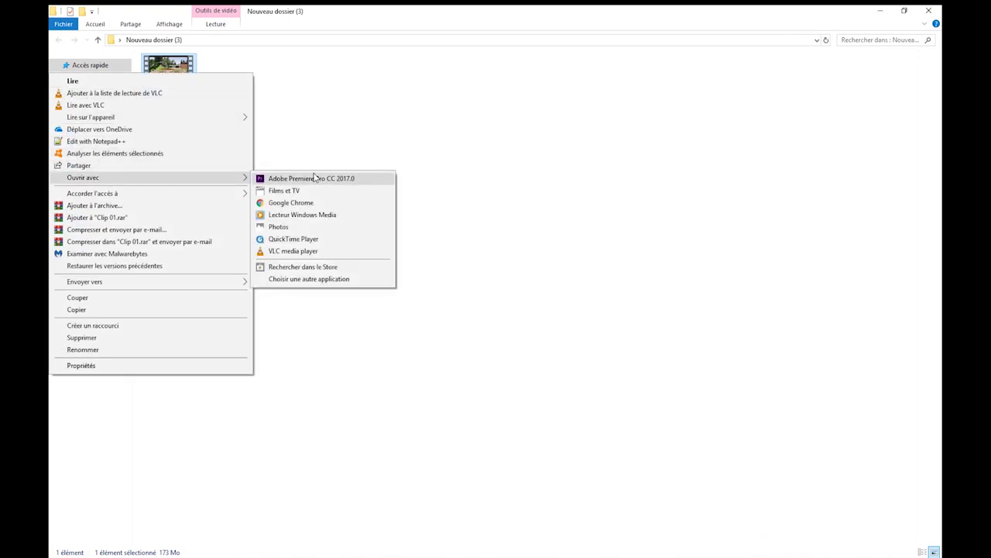
Play Clip 01 in Films et TV and replay it from the beginning once it ends
key("Return")
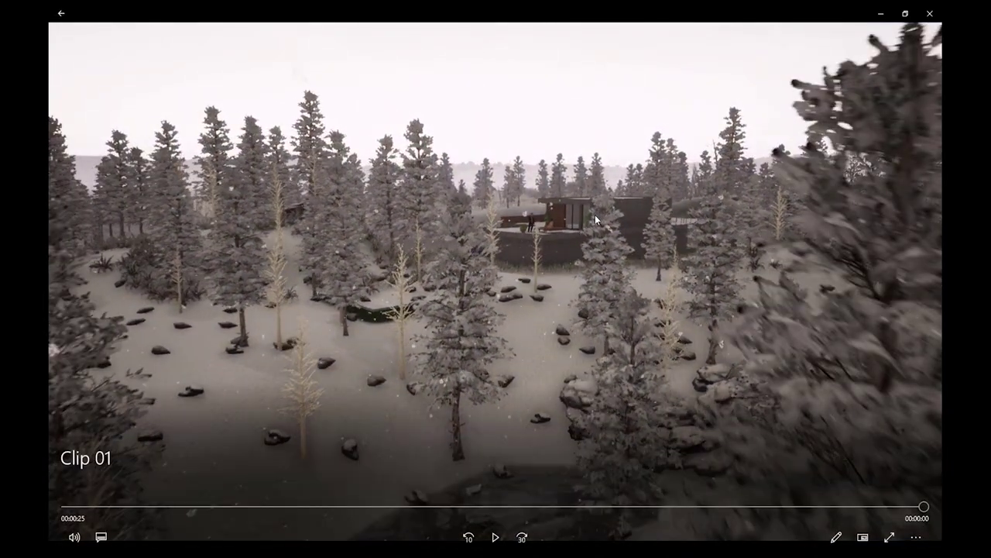
left_click(489, 539)
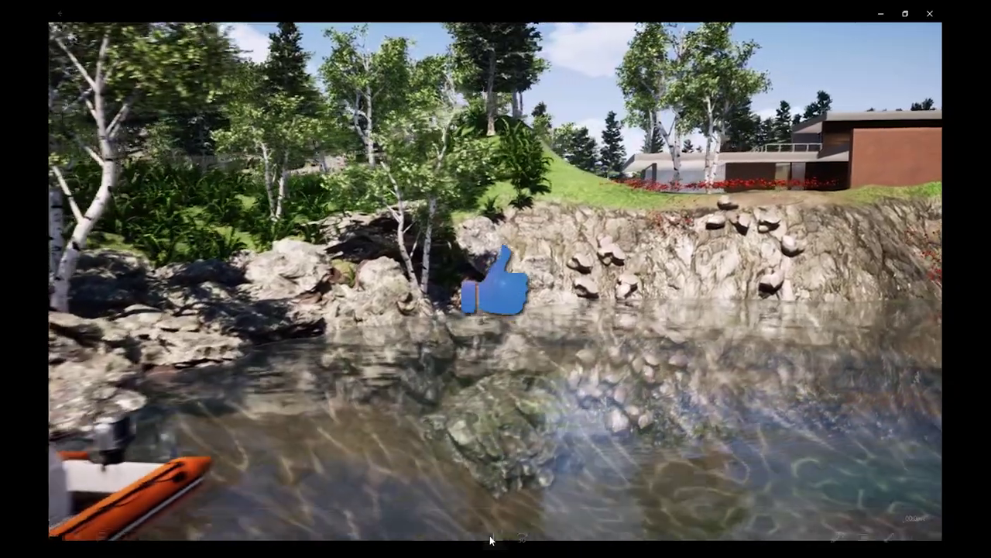